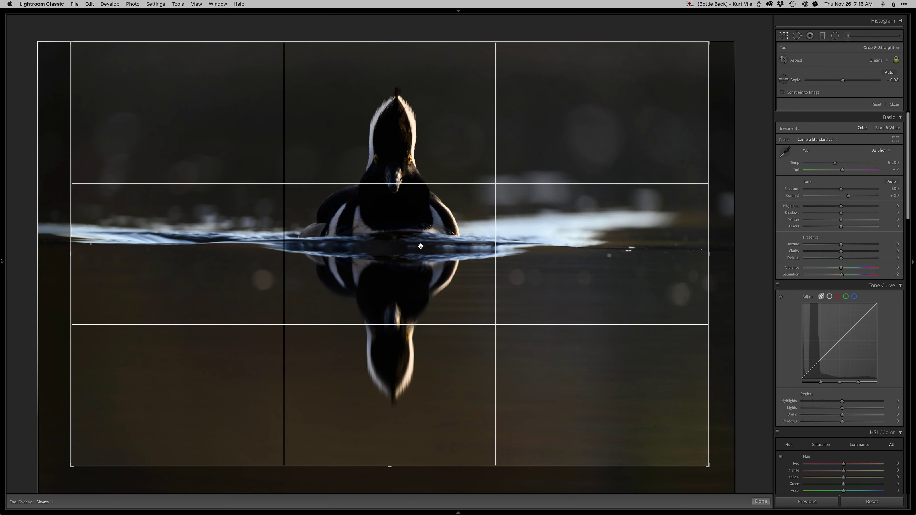
# Centre the duck and its waterline in a slightly tighter crop, rotate the photo to -0.47, and apply the crop.
pyautogui.press('o')
pyautogui.moveTo(423, 221); pyautogui.dragTo(419, 223)
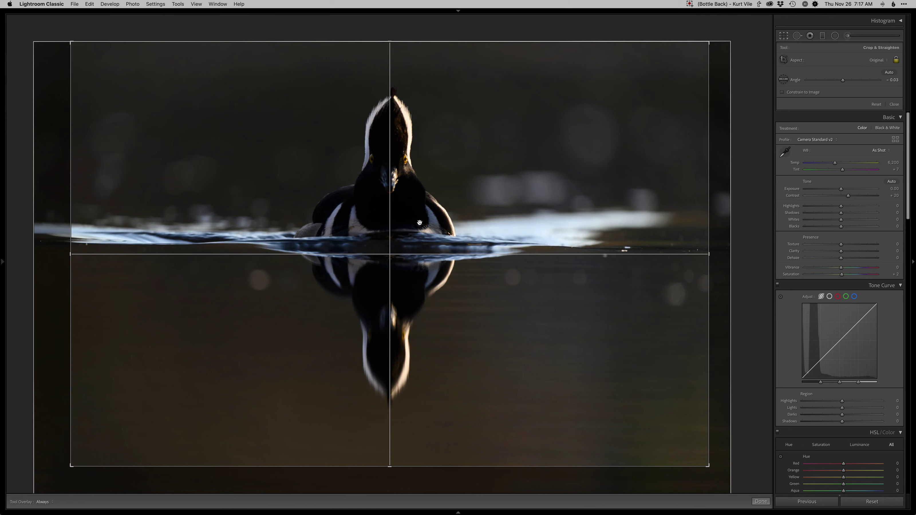
pyautogui.moveTo(390, 465); pyautogui.dragTo(391, 452)
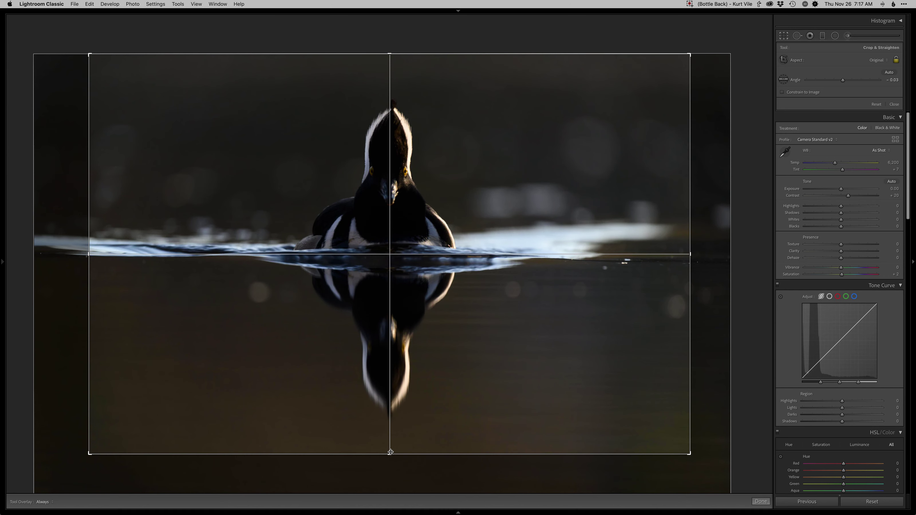
pyautogui.moveTo(463, 483); pyautogui.dragTo(466, 483)
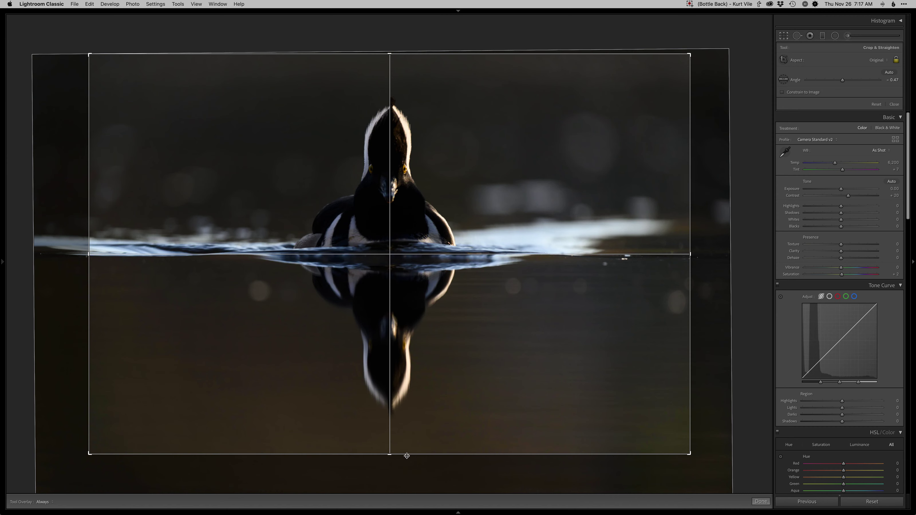
pyautogui.moveTo(405, 454); pyautogui.dragTo(407, 454)
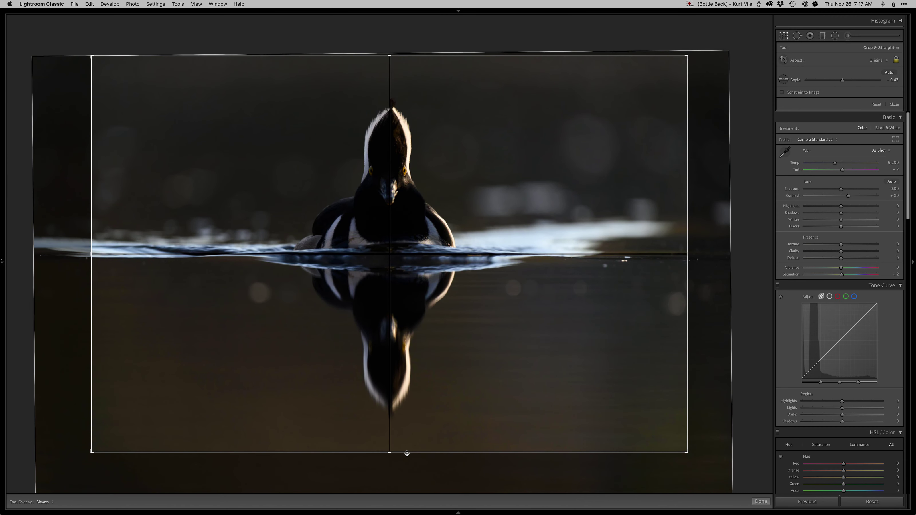
pyautogui.press('o')
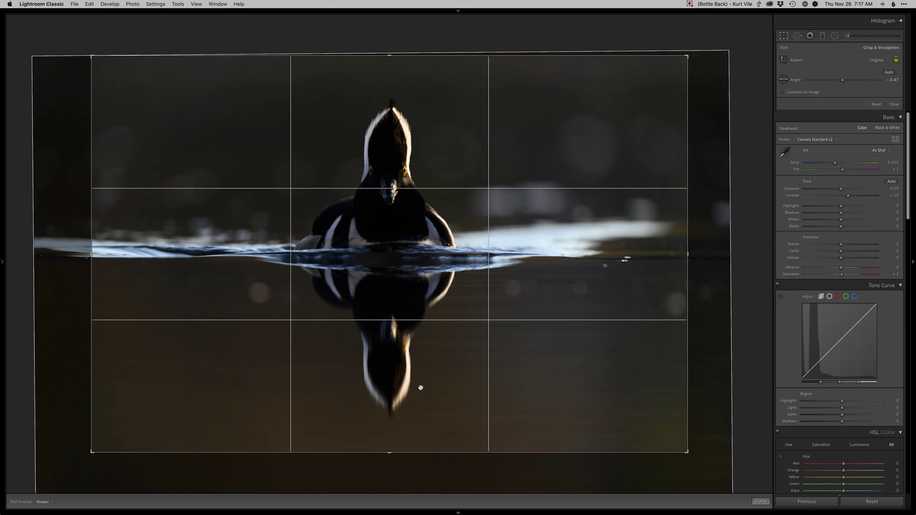
pyautogui.press('Return')
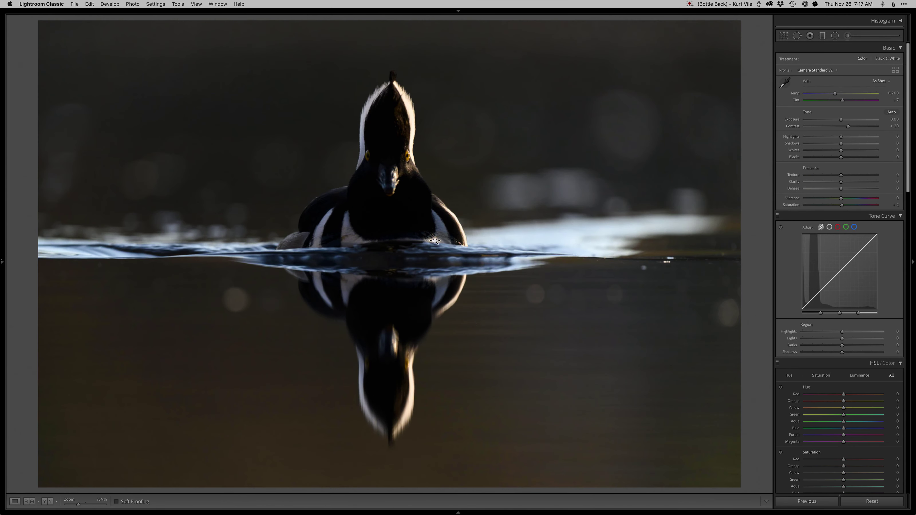
# Set the photo's Exposure to -0.20, Shadows to +60 and Blacks to -20.
pyautogui.press('-')
pyautogui.press('-')
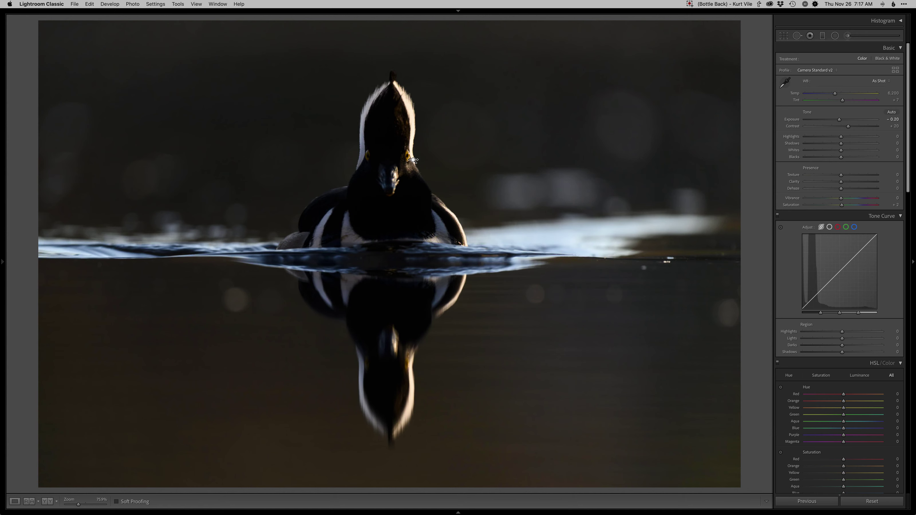
pyautogui.press('-')
pyautogui.press('=')
pyautogui.press('=')
pyautogui.press('=')
pyautogui.press('=')
pyautogui.press('=')
pyautogui.press('=')
pyautogui.press('=')
pyautogui.press('=')
pyautogui.press('=')
pyautogui.press('=')
pyautogui.press('=')
pyautogui.press('=')
pyautogui.press('=')
pyautogui.press('=')
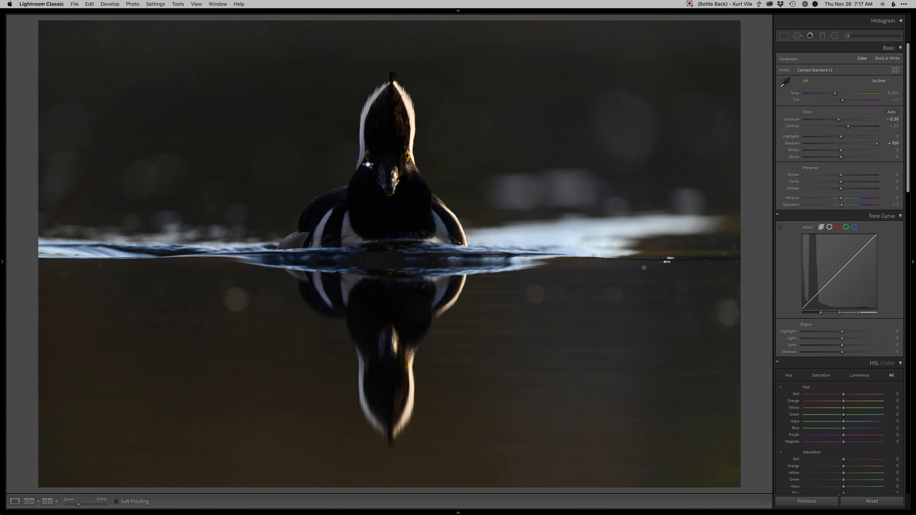
pyautogui.press('-')
pyautogui.press('-')
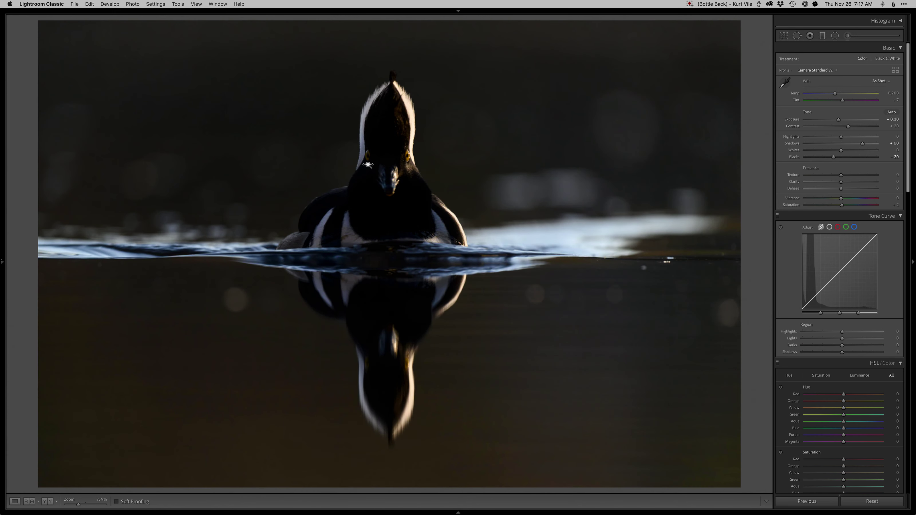
pyautogui.press('=')
# Add an inverted radial filter around the duck's head and breast with Feather 70 and raise its Exposure to about 0.43.
pyautogui.hotkey('shift', 'm')
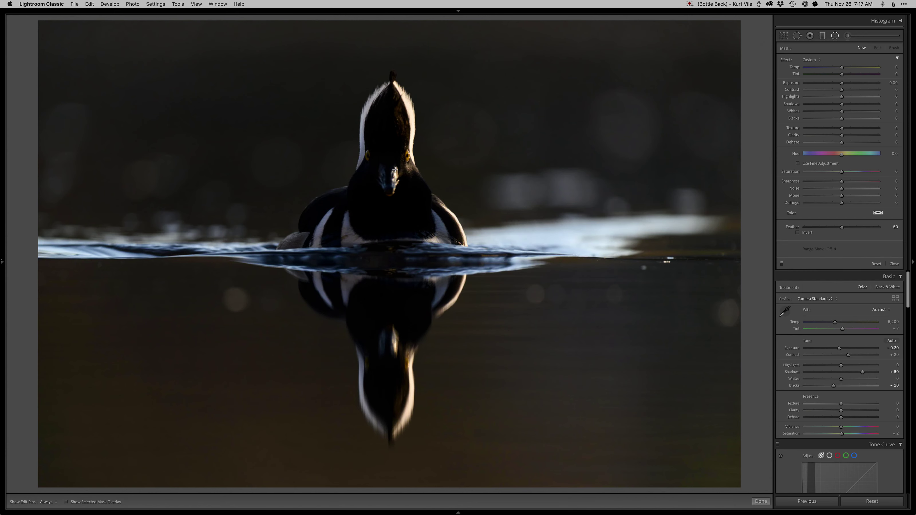
pyautogui.moveTo(379, 164)
pyautogui.mouseDown()
pyautogui.moveTo(411, 257)
pyautogui.moveTo(385, 167)
pyautogui.mouseUp()
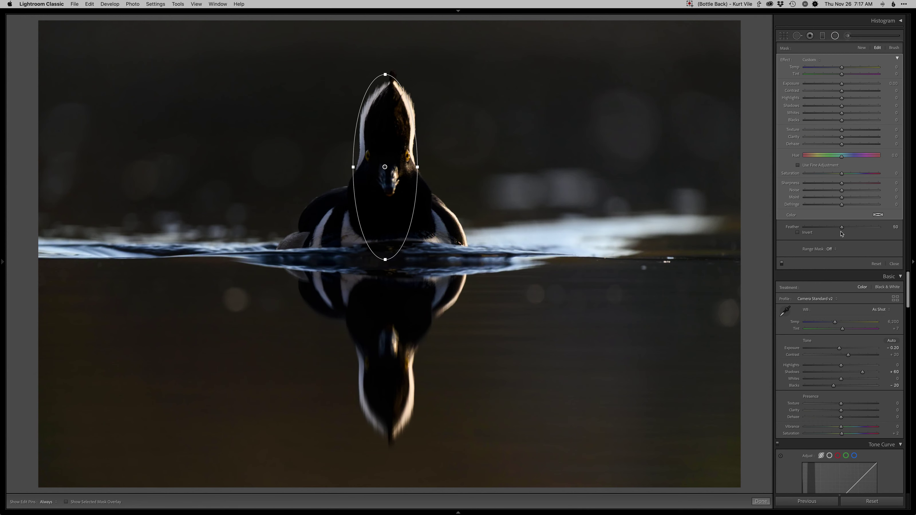
pyautogui.click(806, 233)
pyautogui.moveTo(843, 85); pyautogui.dragTo(846, 86)
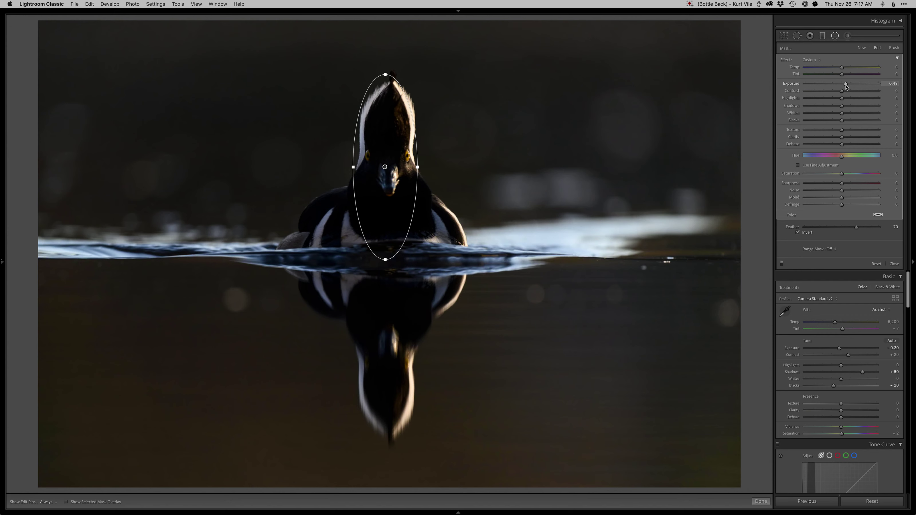
pyautogui.hotkey('shift', 'm')
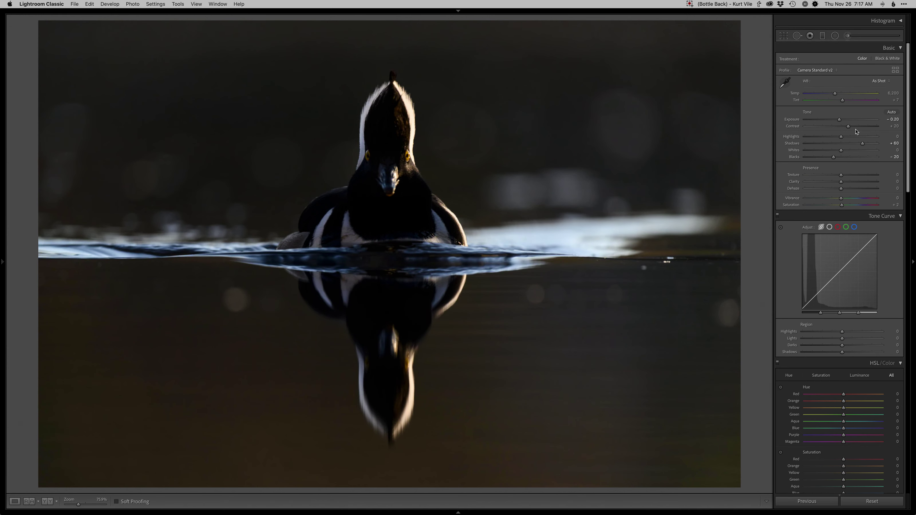
# Try a global Exposure of +0.40 while inspecting the duck up close, and undo it along with the radial filter's last exposure change.
pyautogui.moveTo(839, 119); pyautogui.dragTo(844, 120)
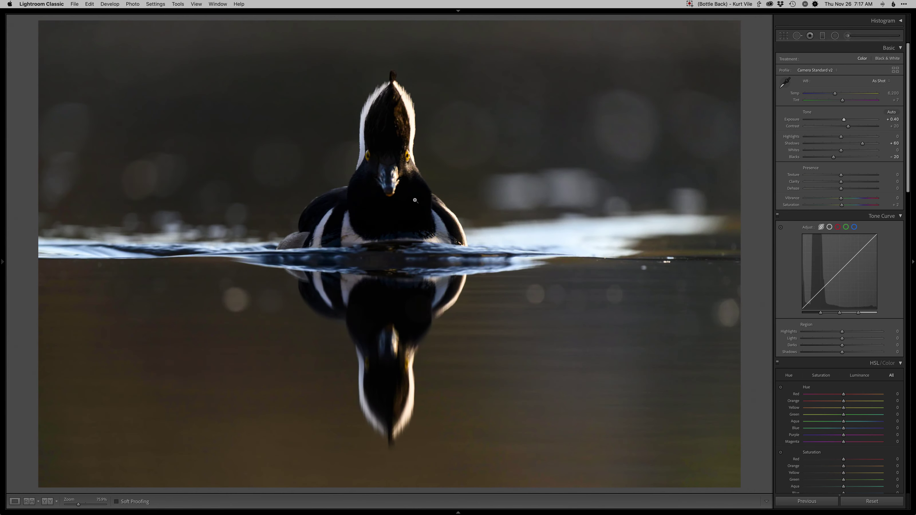
pyautogui.click(386, 212)
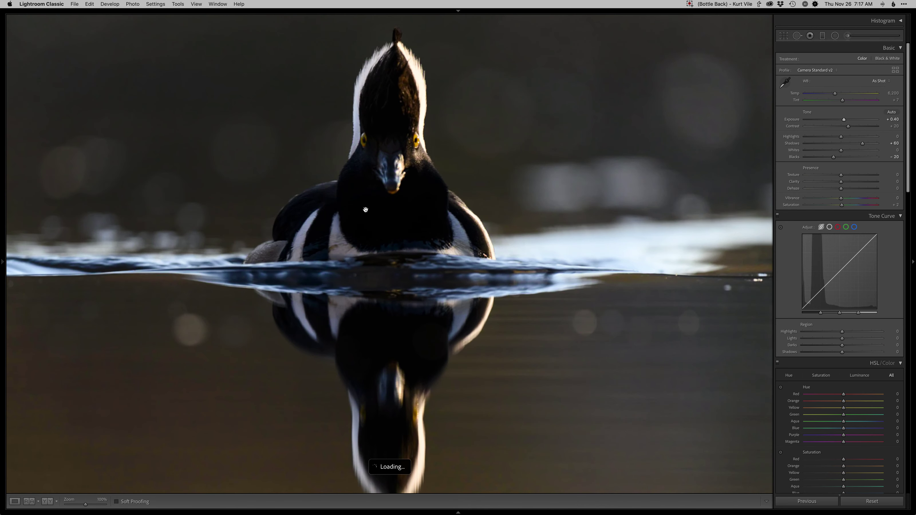
pyautogui.press('super+z')
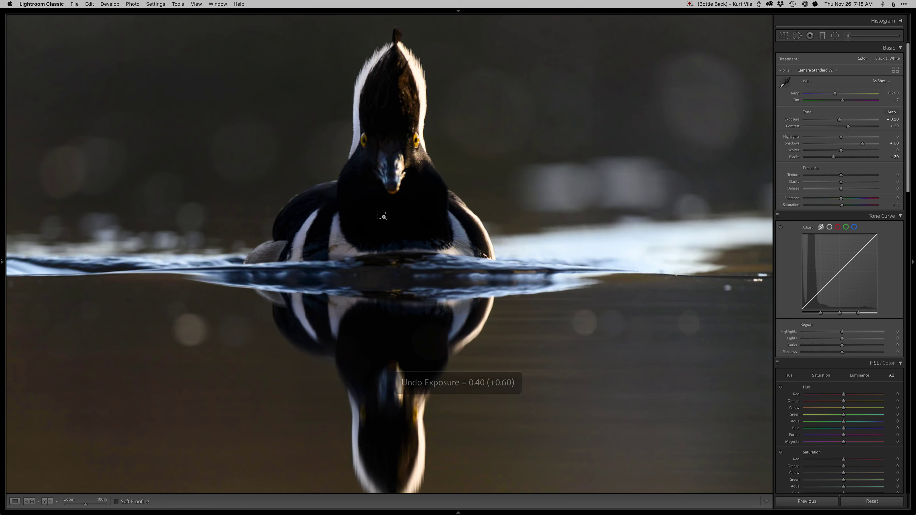
pyautogui.press('super+z')
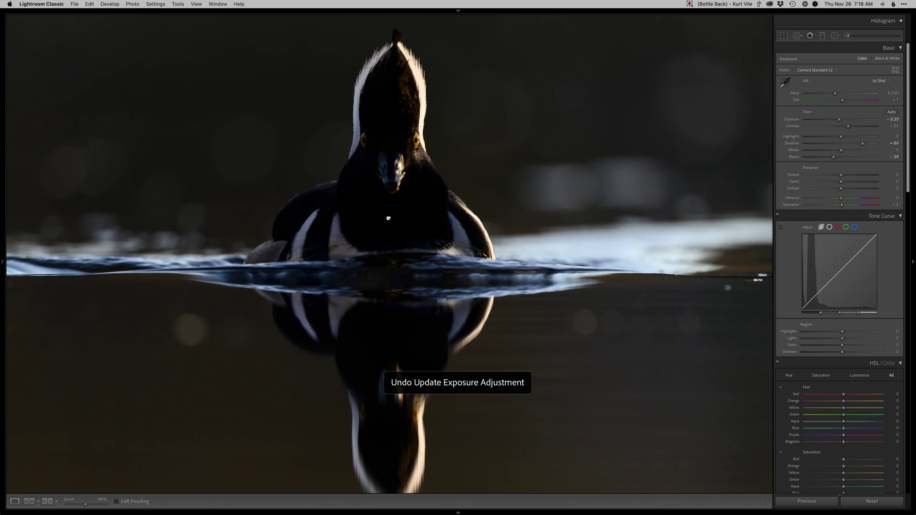
pyautogui.click(389, 217)
# Add a graduated filter from the photo's upper edge down to the duck's crest with Exposure at about -0.18.
pyautogui.press('m')
pyautogui.moveTo(414, 35); pyautogui.dragTo(414, 76)
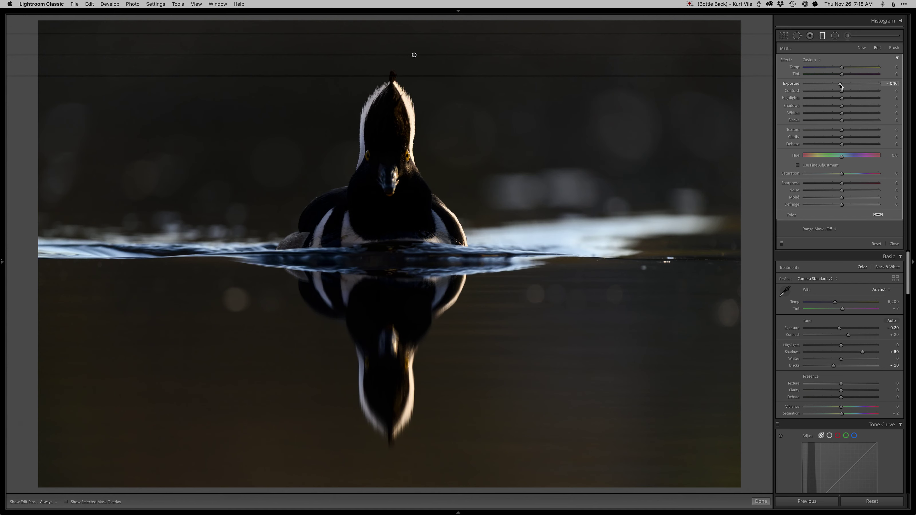
pyautogui.hotkey('shift', 'm')
pyautogui.hotkey('shift', 'm')
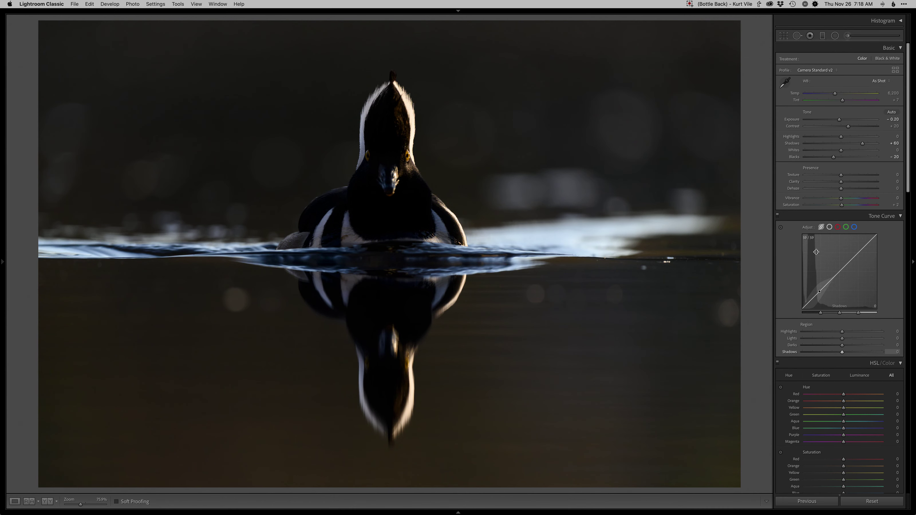
# Send the photo to Photoshop, plus a second, darker version with Exposure at -1.45 and Highlights at -49.
pyautogui.press('super+e')
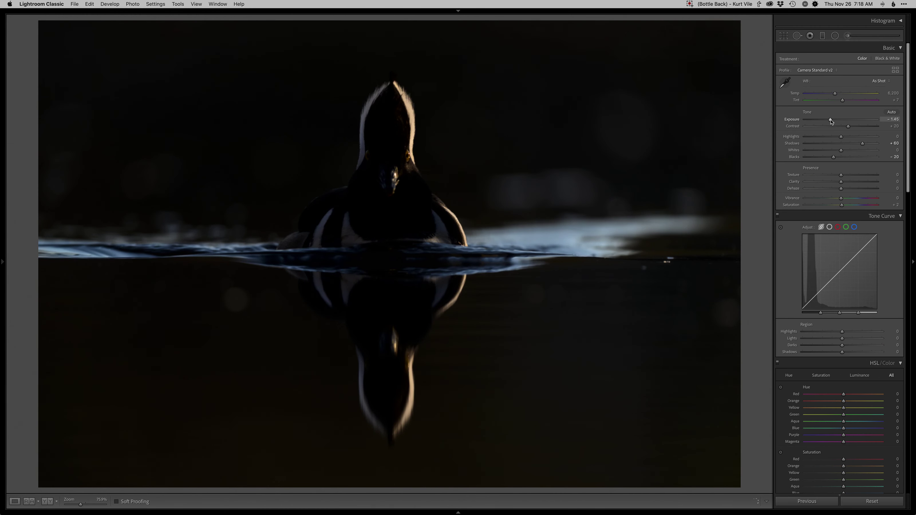
pyautogui.moveTo(841, 137); pyautogui.dragTo(824, 137)
pyautogui.press('super+e')
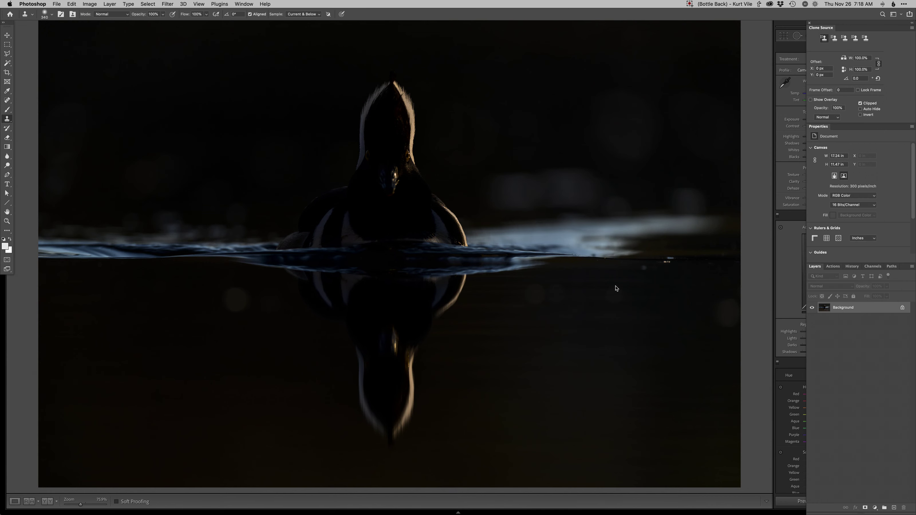
# Return to Lightroom Classic and undo the last Highlights and Exposure changes.
pyautogui.click(744, 257)
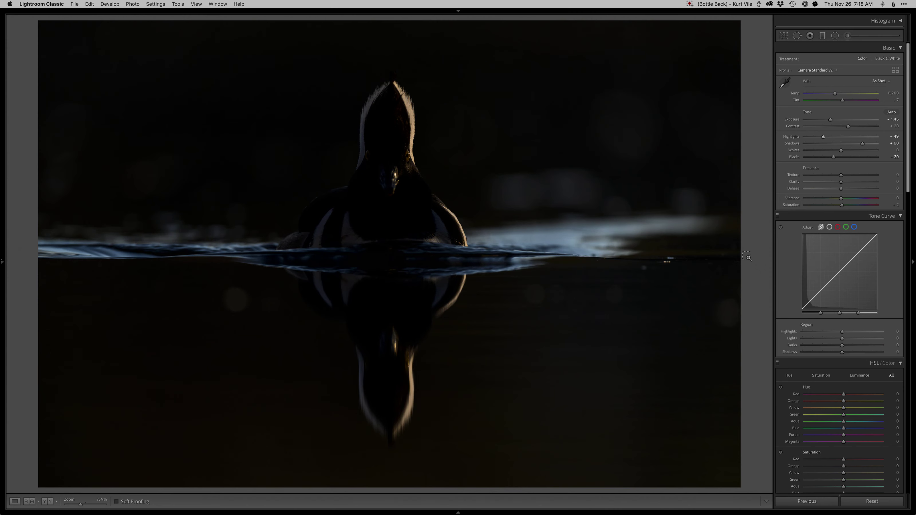
pyautogui.press('super+z')
pyautogui.press('super+z')
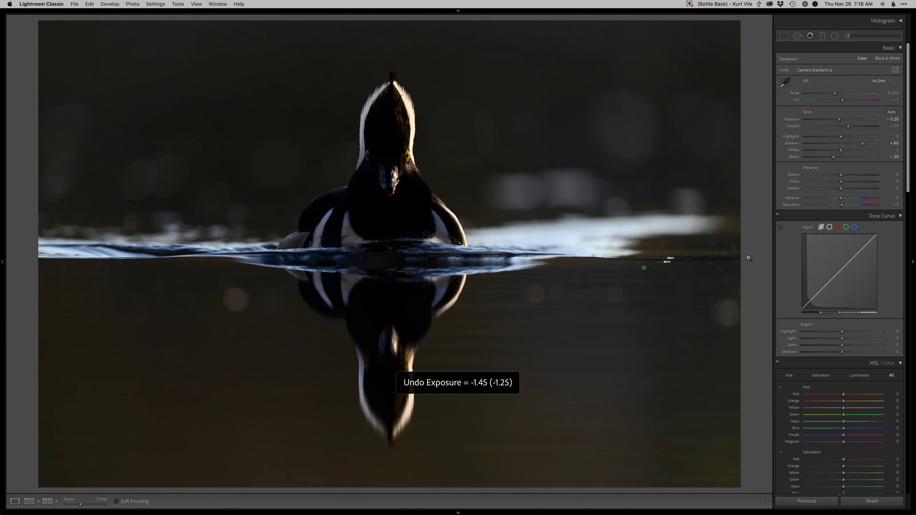
# Switch to Photoshop, copy the darker version onto the normal exposure as an aligned new layer, and close the darker document.
pyautogui.press('super+Tab')
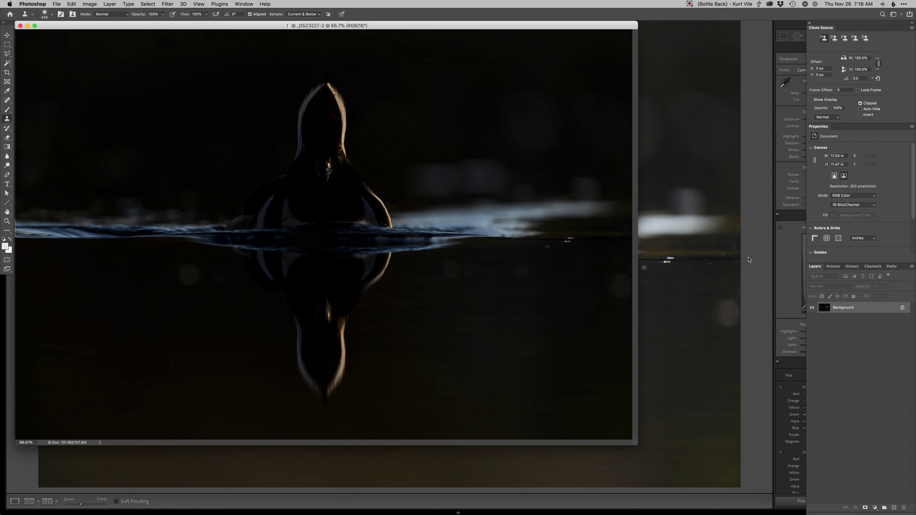
pyautogui.press('v')
pyautogui.moveTo(404, 24)
pyautogui.mouseDown()
pyautogui.moveTo(473, 52)
pyautogui.moveTo(589, 136)
pyautogui.mouseUp()
pyautogui.moveTo(565, 168); pyautogui.dragTo(446, 105)
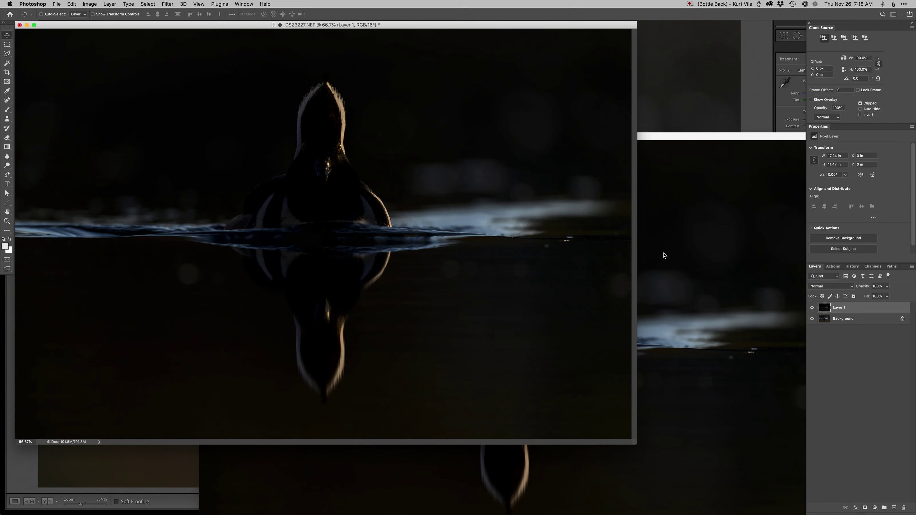
pyautogui.click(664, 252)
pyautogui.press('super+w')
# Show the document full screen with default colours and hide the dark layer behind a black mask for brushing.
pyautogui.press('d')
pyautogui.press('f')
pyautogui.press('alt+super+m')
pyautogui.press('b')
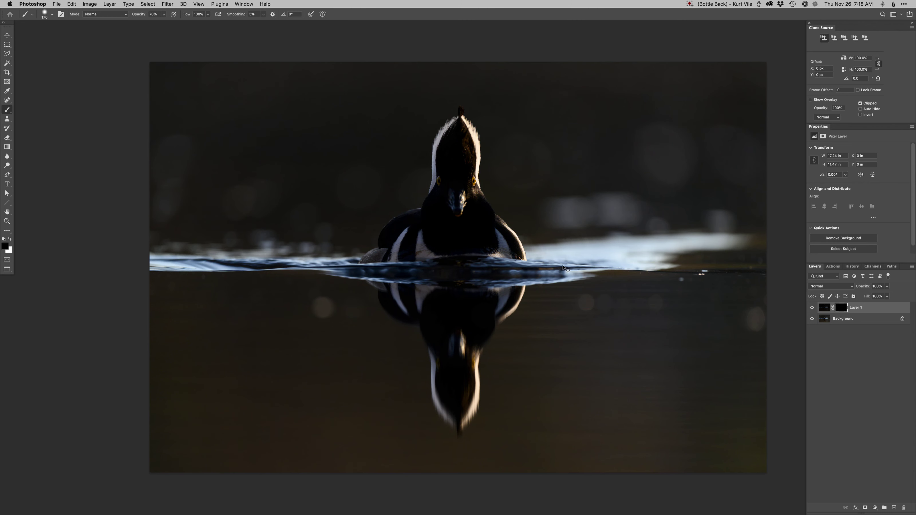
# Select the bright water highlights with Color Range by sampling the image, and return to the Brush tool.
pyautogui.press('alt+super+c')
pyautogui.click(715, 200)
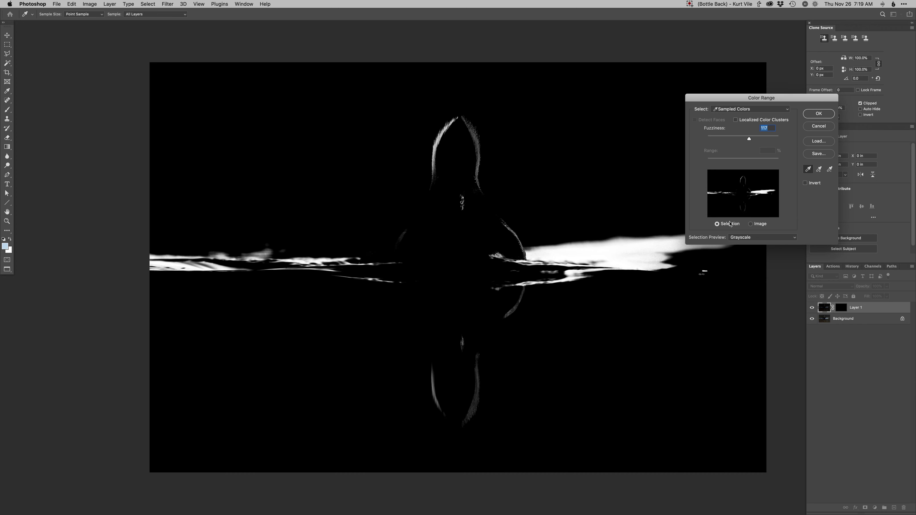
pyautogui.press('Return')
pyautogui.press('b')
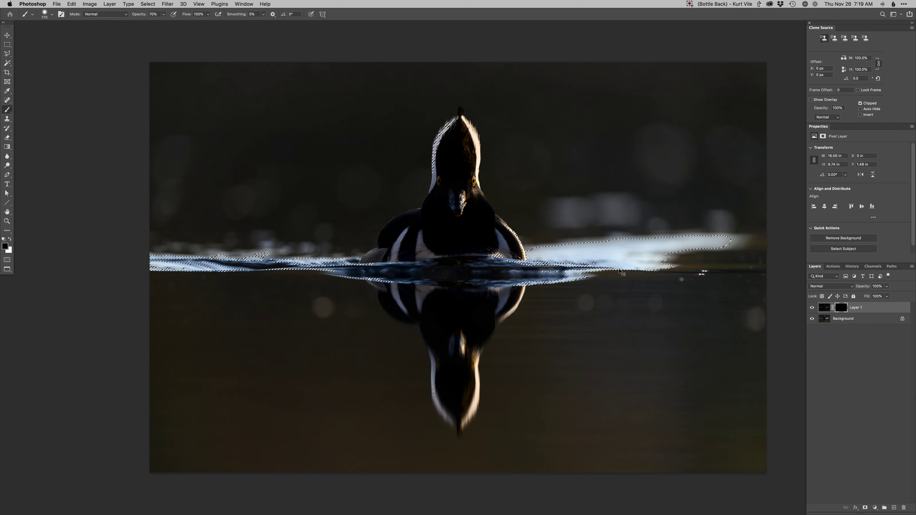
# Paint white on the dark layer's mask over the selected bright water on both sides of the duck, and clear the selection.
pyautogui.press('x')
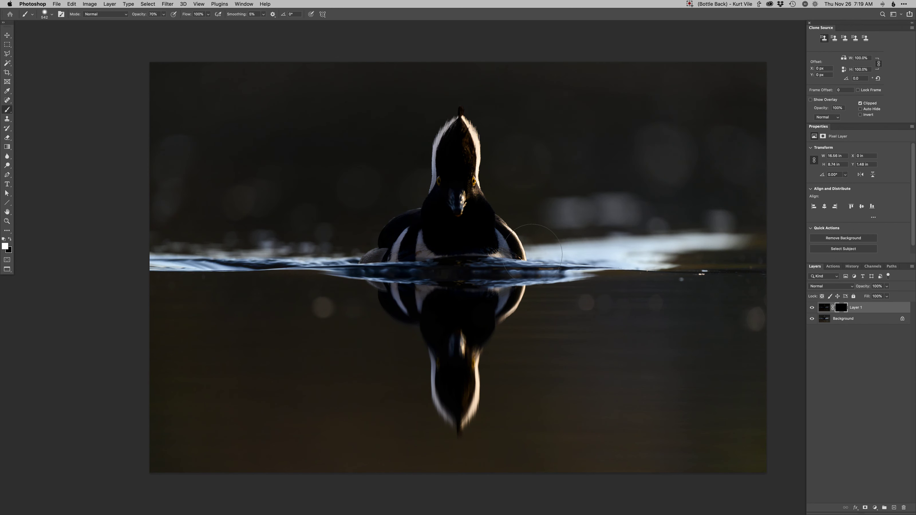
pyautogui.moveTo(632, 252)
pyautogui.mouseDown()
pyautogui.moveTo(695, 242)
pyautogui.moveTo(571, 255)
pyautogui.moveTo(621, 262)
pyautogui.moveTo(563, 267)
pyautogui.mouseUp()
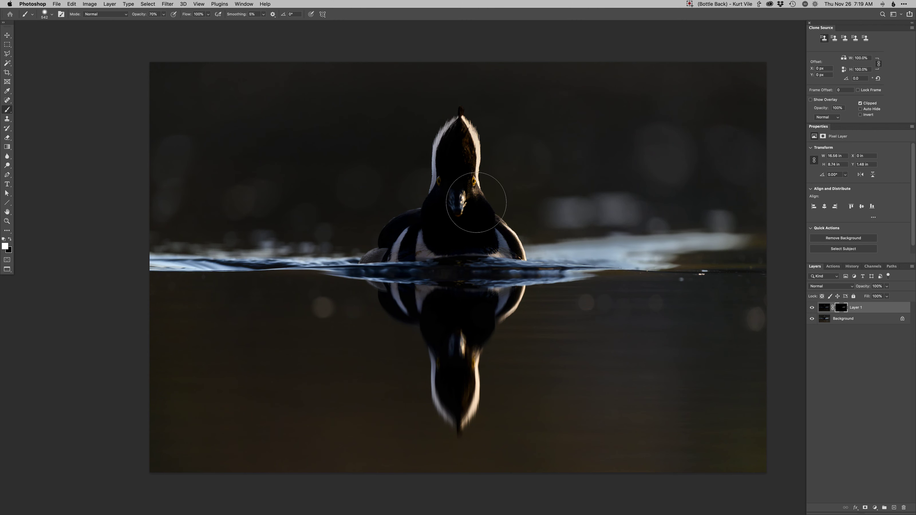
pyautogui.moveTo(317, 272); pyautogui.dragTo(178, 274)
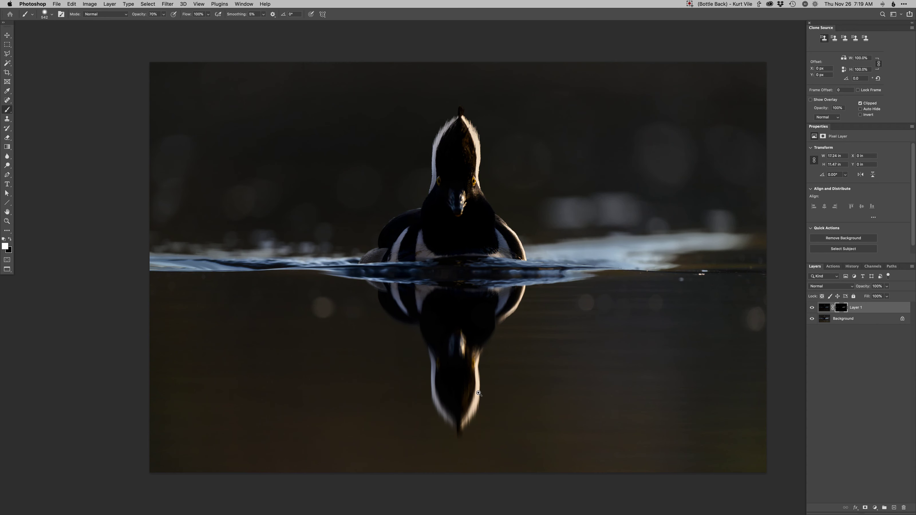
# Paint white on the mask with a small brush along the brightly lit edge of the duck's reflected head.
pyautogui.scroll(5, 480, 392)
pyautogui.moveTo(481, 387); pyautogui.dragTo(290, 397)
pyautogui.moveTo(456, 343); pyautogui.dragTo(451, 343)
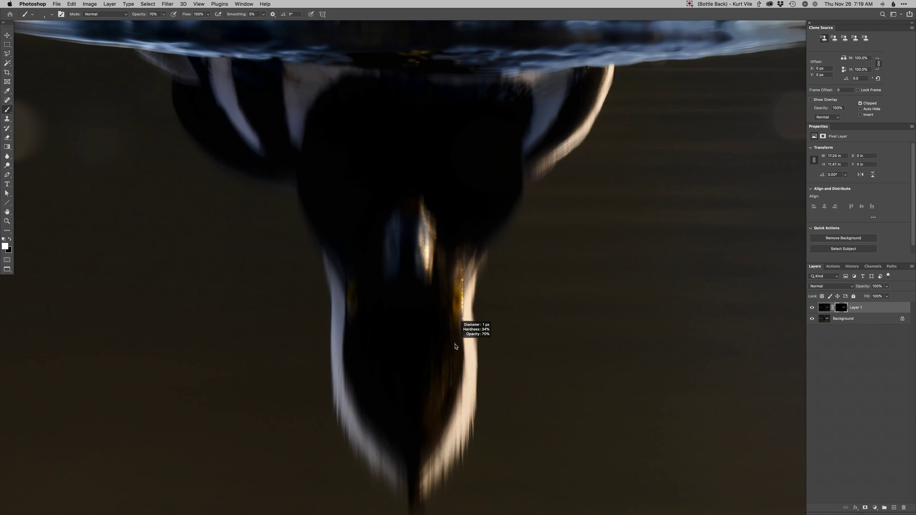
pyautogui.moveTo(472, 280)
pyautogui.mouseDown()
pyautogui.moveTo(460, 436)
pyautogui.moveTo(439, 451)
pyautogui.moveTo(431, 482)
pyautogui.mouseUp()
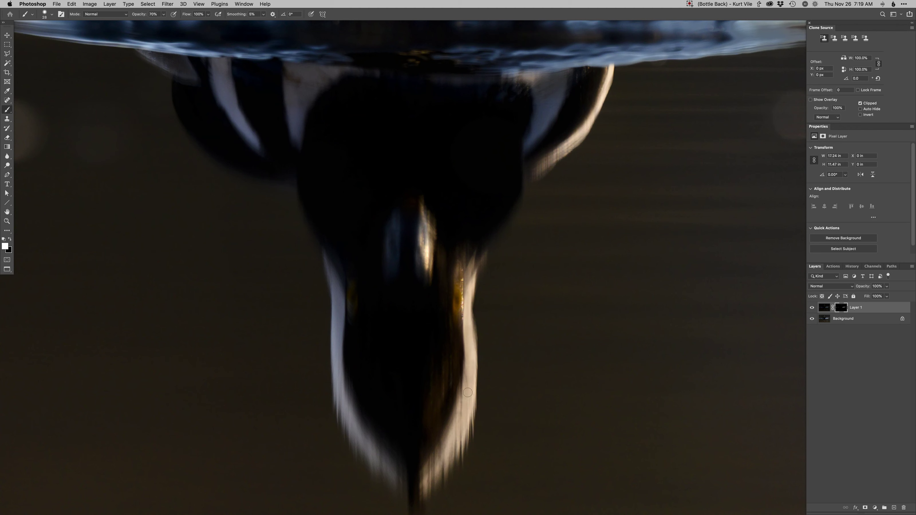
pyautogui.moveTo(479, 382)
pyautogui.mouseDown()
pyautogui.moveTo(495, 343)
pyautogui.moveTo(456, 442)
pyautogui.moveTo(428, 471)
pyautogui.mouseUp()
# Refine the mask along the reflected head's bright edge with larger black and white brush strokes.
pyautogui.press('x')
pyautogui.moveTo(484, 319)
pyautogui.mouseDown()
pyautogui.moveTo(417, 478)
pyautogui.moveTo(420, 471)
pyautogui.mouseUp()
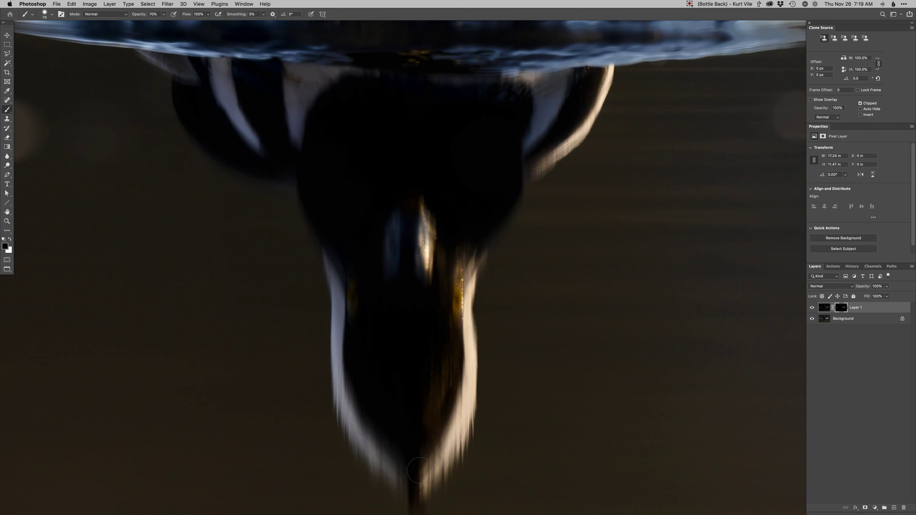
pyautogui.moveTo(471, 283)
pyautogui.mouseDown()
pyautogui.moveTo(456, 426)
pyautogui.moveTo(422, 482)
pyautogui.mouseUp()
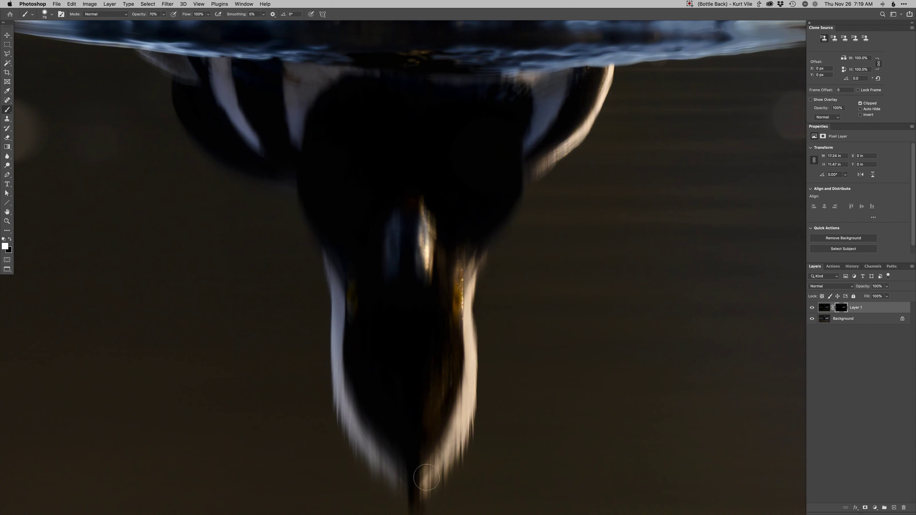
# Paint white on the dark layer's mask along the sunlit edges of the duck's reflection and the bright edge of its crest.
pyautogui.moveTo(534, 226); pyautogui.dragTo(482, 361)
pyautogui.moveTo(542, 276); pyautogui.dragTo(475, 346)
pyautogui.moveTo(513, 80)
pyautogui.mouseDown()
pyautogui.moveTo(515, 294)
pyautogui.moveTo(538, 449)
pyautogui.moveTo(539, 439)
pyautogui.mouseUp()
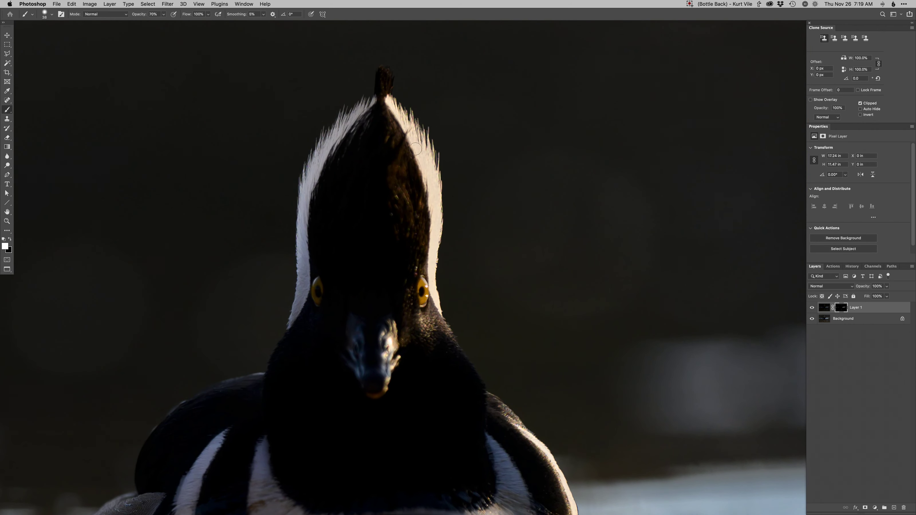
pyautogui.moveTo(396, 116)
pyautogui.mouseDown()
pyautogui.moveTo(418, 138)
pyautogui.moveTo(436, 204)
pyautogui.mouseUp()
pyautogui.press('super+z')
pyautogui.moveTo(393, 105)
pyautogui.mouseDown()
pyautogui.moveTo(429, 213)
pyautogui.moveTo(425, 156)
pyautogui.moveTo(435, 297)
pyautogui.mouseUp()
# Paint white on the mask with a larger brush over the bright water streak to the right of the duck.
pyautogui.moveTo(591, 376)
pyautogui.mouseDown()
pyautogui.moveTo(522, 232)
pyautogui.moveTo(497, 219)
pyautogui.mouseUp()
pyautogui.moveTo(541, 350); pyautogui.dragTo(577, 356)
pyautogui.moveTo(502, 357)
pyautogui.mouseDown()
pyautogui.moveTo(661, 355)
pyautogui.moveTo(439, 362)
pyautogui.mouseUp()
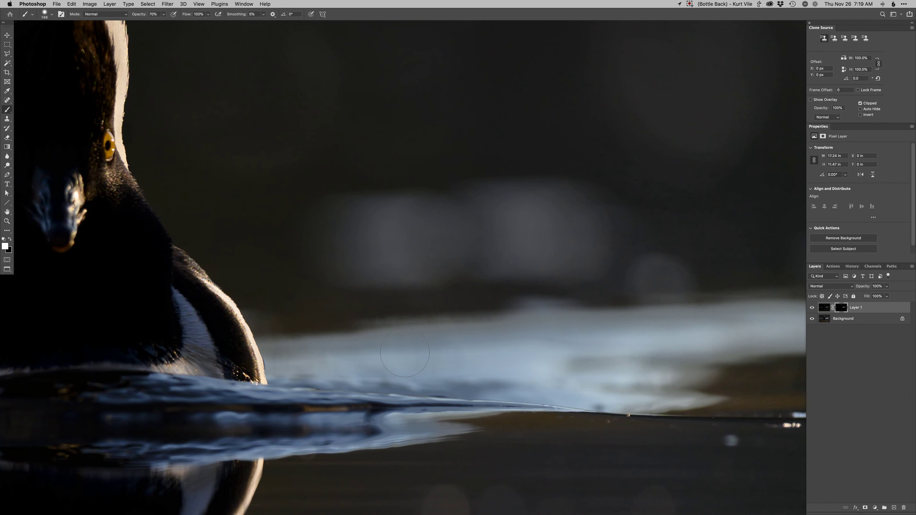
pyautogui.moveTo(332, 365)
pyautogui.mouseDown()
pyautogui.moveTo(505, 355)
pyautogui.moveTo(585, 332)
pyautogui.moveTo(459, 385)
pyautogui.moveTo(638, 377)
pyautogui.moveTo(531, 397)
pyautogui.mouseUp()
pyautogui.moveTo(580, 360); pyautogui.dragTo(420, 378)
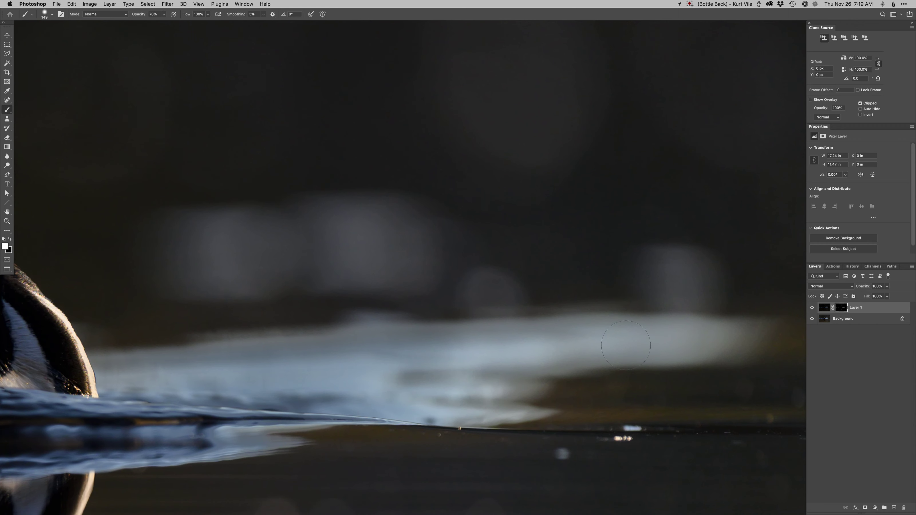
pyautogui.moveTo(719, 338); pyautogui.dragTo(392, 367)
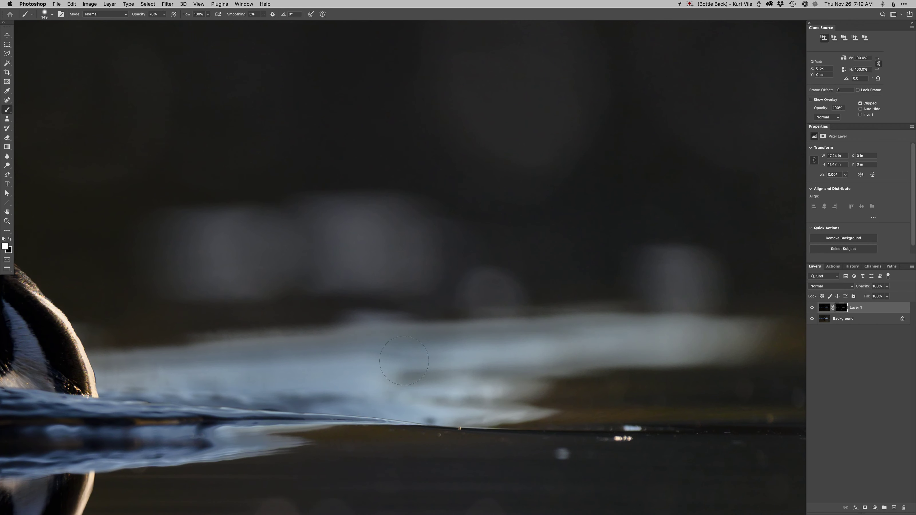
pyautogui.moveTo(478, 414)
pyautogui.mouseDown()
pyautogui.moveTo(467, 415)
pyautogui.moveTo(473, 390)
pyautogui.moveTo(377, 390)
pyautogui.moveTo(752, 373)
pyautogui.mouseUp()
pyautogui.moveTo(595, 361); pyautogui.dragTo(334, 357)
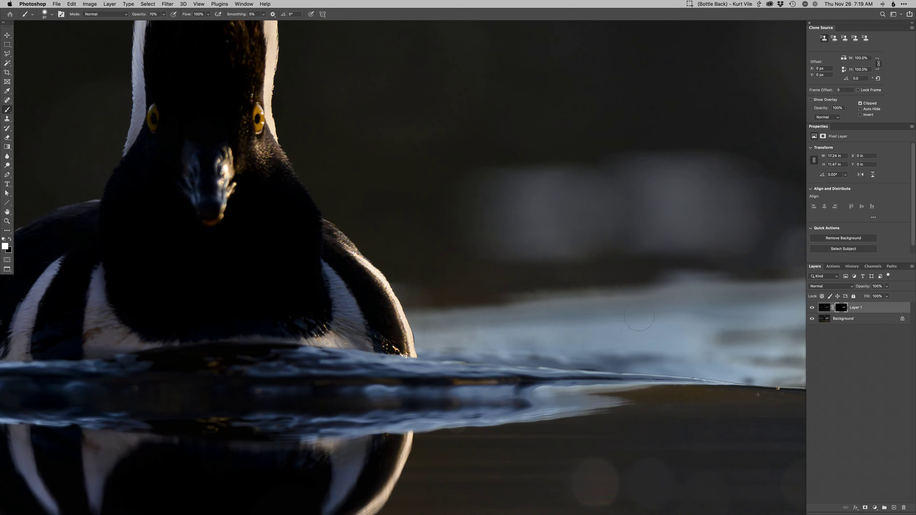
pyautogui.moveTo(639, 316); pyautogui.dragTo(483, 351)
# Switch to black and soften the mask over the bright water on both sides of the duck with larger brush strokes.
pyautogui.moveTo(677, 280); pyautogui.dragTo(692, 280)
pyautogui.press('x')
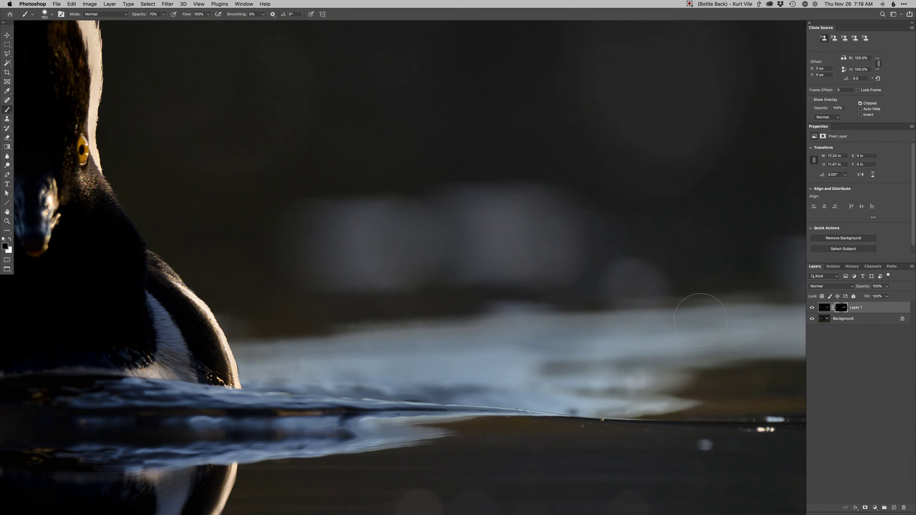
pyautogui.moveTo(601, 374)
pyautogui.mouseDown()
pyautogui.moveTo(479, 368)
pyautogui.moveTo(469, 345)
pyautogui.mouseUp()
pyautogui.keyDown('alt'); pyautogui.click(477, 369); pyautogui.keyUp('alt')
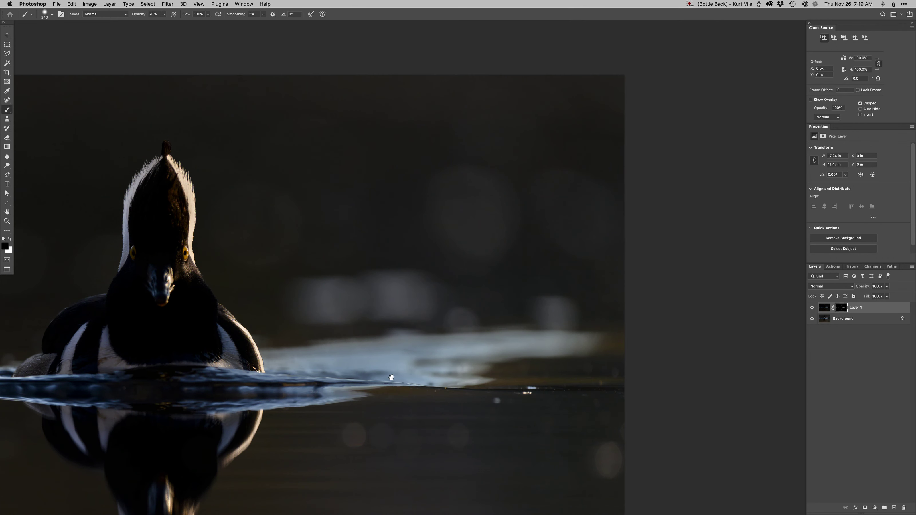
pyautogui.moveTo(232, 368); pyautogui.dragTo(571, 380)
pyautogui.moveTo(204, 380); pyautogui.dragTo(358, 383)
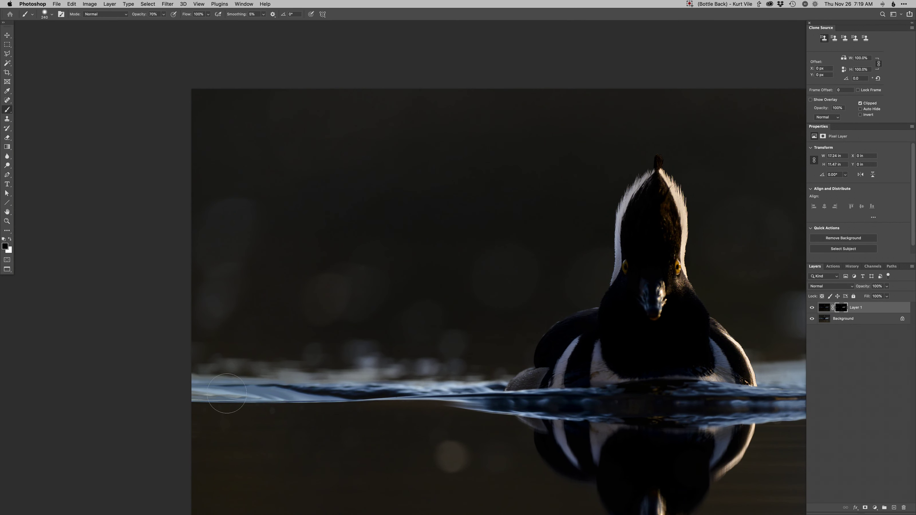
pyautogui.moveTo(517, 390); pyautogui.dragTo(309, 337)
pyautogui.keyDown('alt'); pyautogui.click(561, 356); pyautogui.keyUp('alt')
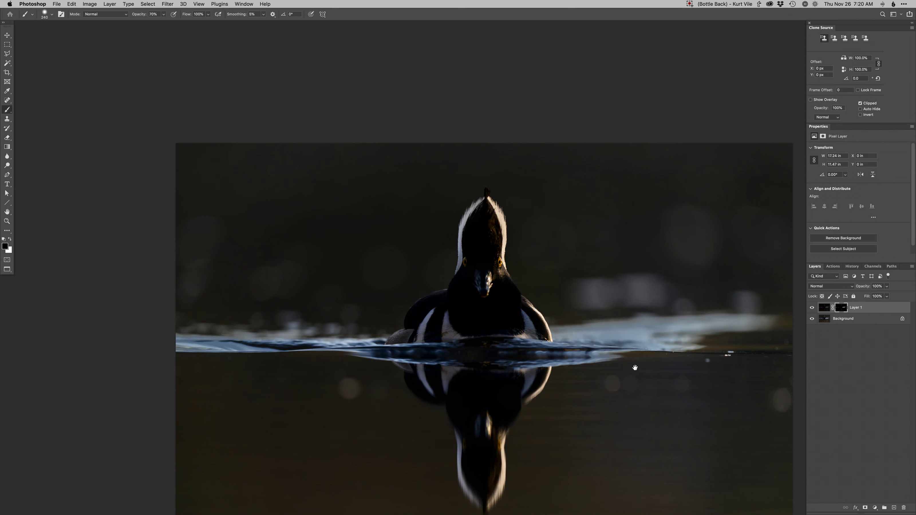
# Merge the masked dark layer into the Background and create an empty layer named Retouch.
pyautogui.press('super+e')
pyautogui.press('F2')
pyautogui.press('super+plus')
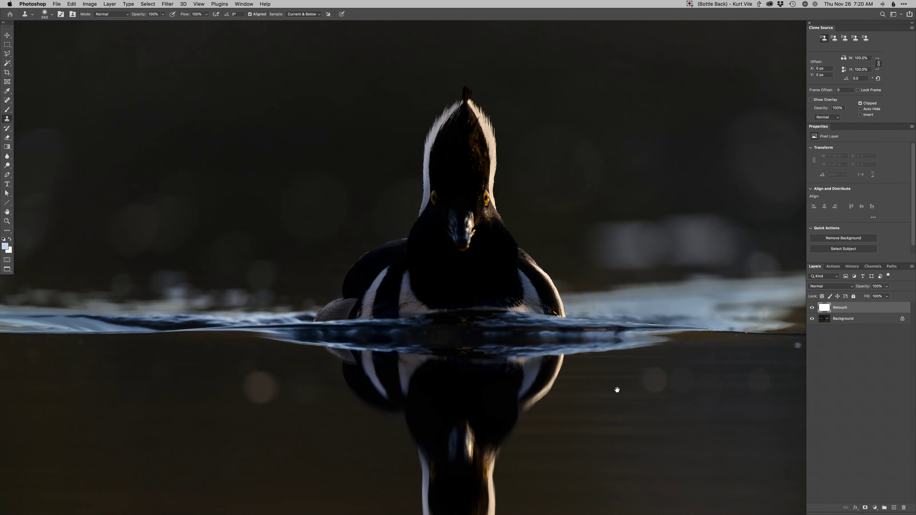
# Clone dark background over the soft bright spots above the water to the right of the duck.
pyautogui.moveTo(618, 343); pyautogui.dragTo(509, 405)
pyautogui.press('s')
pyautogui.keyDown('alt'); pyautogui.click(526, 194); pyautogui.keyUp('alt')
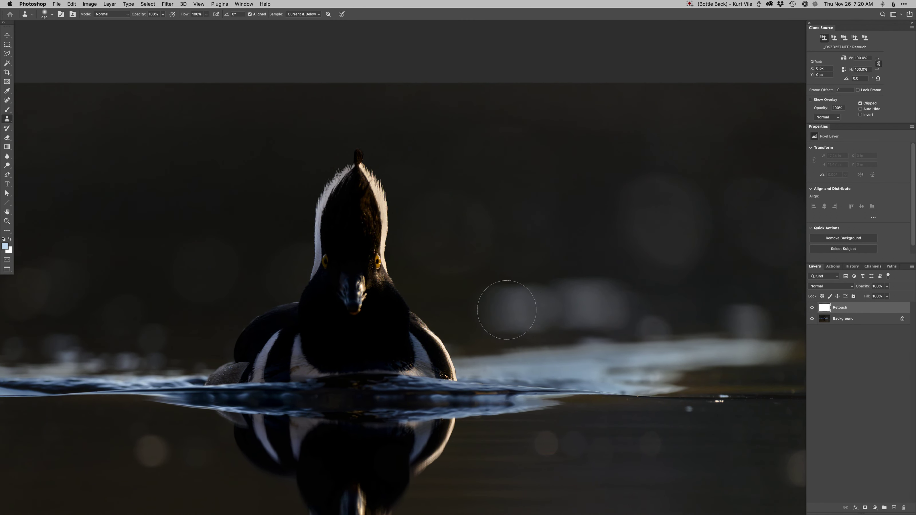
pyautogui.rightClick(552, 288)
pyautogui.click(558, 312)
pyautogui.moveTo(506, 306)
pyautogui.mouseDown()
pyautogui.moveTo(561, 282)
pyautogui.moveTo(551, 273)
pyautogui.moveTo(545, 295)
pyautogui.moveTo(620, 300)
pyautogui.moveTo(551, 303)
pyautogui.mouseUp()
# Resample dark background with a smaller Clone Stamp, blend the cloned spots right of the duck, and undo the last stroke.
pyautogui.keyDown('alt'); pyautogui.click(524, 212); pyautogui.keyUp('alt')
pyautogui.press('[')
pyautogui.press('[')
pyautogui.keyDown('alt'); pyautogui.click(526, 248); pyautogui.keyUp('alt')
pyautogui.keyDown('alt'); pyautogui.click(573, 222); pyautogui.keyUp('alt')
pyautogui.press('super+z')
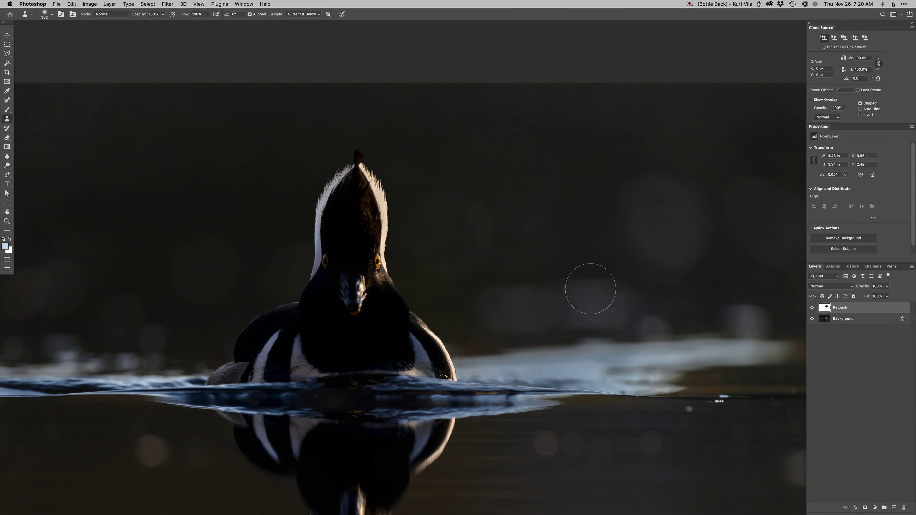
# Clone dark background over the remaining pale spots above the bright water, toward the image's right edge.
pyautogui.moveTo(613, 302); pyautogui.dragTo(486, 309)
pyautogui.moveTo(647, 319)
pyautogui.mouseDown()
pyautogui.moveTo(622, 329)
pyautogui.moveTo(608, 314)
pyautogui.mouseUp()
pyautogui.moveTo(475, 236); pyautogui.dragTo(536, 238)
pyautogui.keyDown('alt'); pyautogui.click(475, 237); pyautogui.keyUp('alt')
pyautogui.moveTo(606, 315); pyautogui.dragTo(574, 314)
pyautogui.keyDown('alt'); pyautogui.click(606, 315); pyautogui.keyUp('alt')
pyautogui.scroll(-5, 597, 387)
# Heal and clone away the small bright specks along the waterline to the right of the duck.
pyautogui.press('j')
pyautogui.moveTo(552, 326)
pyautogui.mouseDown()
pyautogui.moveTo(537, 318)
pyautogui.moveTo(572, 312)
pyautogui.moveTo(497, 316)
pyautogui.moveTo(598, 307)
pyautogui.mouseUp()
pyautogui.click(542, 317)
pyautogui.keyDown('super'); pyautogui.click(570, 313); pyautogui.keyUp('super')
pyautogui.press('s')
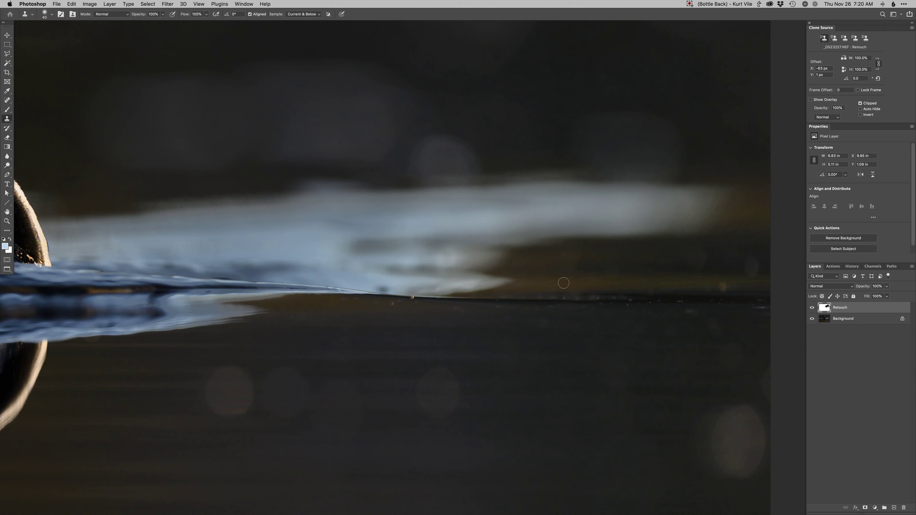
pyautogui.moveTo(384, 262); pyautogui.dragTo(389, 262)
pyautogui.keyDown('alt'); pyautogui.click(375, 254); pyautogui.keyUp('alt')
pyautogui.moveTo(488, 288)
pyautogui.mouseDown()
pyautogui.moveTo(512, 298)
pyautogui.moveTo(501, 299)
pyautogui.mouseUp()
# Clone dark water over the round bokeh spot below the waterline to the left of the duck.
pyautogui.moveTo(378, 340); pyautogui.dragTo(501, 376)
pyautogui.moveTo(360, 352); pyautogui.dragTo(676, 307)
pyautogui.moveTo(494, 343); pyautogui.dragTo(476, 346)
pyautogui.keyDown('alt'); pyautogui.click(415, 381); pyautogui.keyUp('alt')
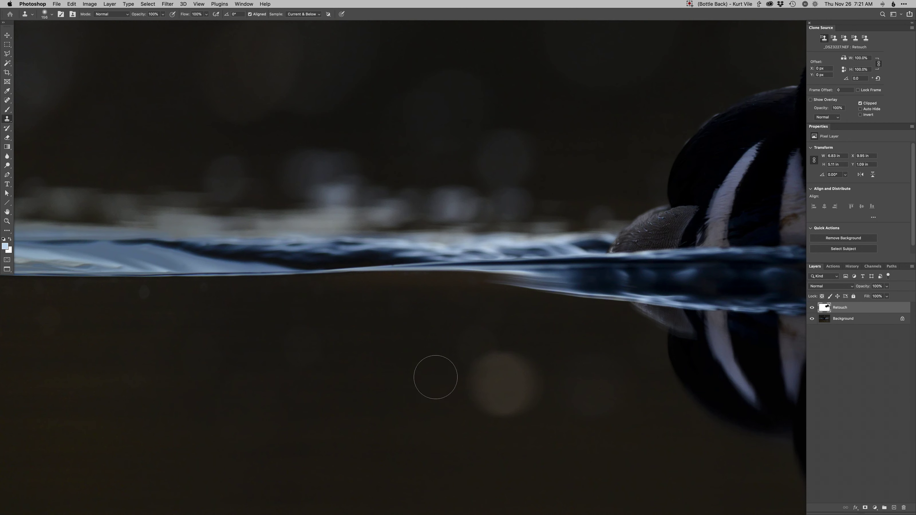
pyautogui.moveTo(513, 378)
pyautogui.mouseDown()
pyautogui.moveTo(505, 372)
pyautogui.moveTo(511, 380)
pyautogui.moveTo(455, 394)
pyautogui.moveTo(351, 370)
pyautogui.moveTo(454, 459)
pyautogui.mouseUp()
pyautogui.keyDown('alt'); pyautogui.click(497, 404); pyautogui.keyUp('alt')
# Clone dark background over the bright bokeh spots just above the waterline to the left of the duck.
pyautogui.moveTo(390, 265); pyautogui.dragTo(413, 267)
pyautogui.keyDown('alt'); pyautogui.click(421, 199); pyautogui.keyUp('alt')
pyautogui.moveTo(366, 329)
pyautogui.mouseDown()
pyautogui.moveTo(440, 331)
pyautogui.moveTo(404, 344)
pyautogui.moveTo(360, 334)
pyautogui.moveTo(249, 337)
pyautogui.moveTo(266, 336)
pyautogui.mouseUp()
pyautogui.keyDown('alt'); pyautogui.click(423, 264); pyautogui.keyUp('alt')
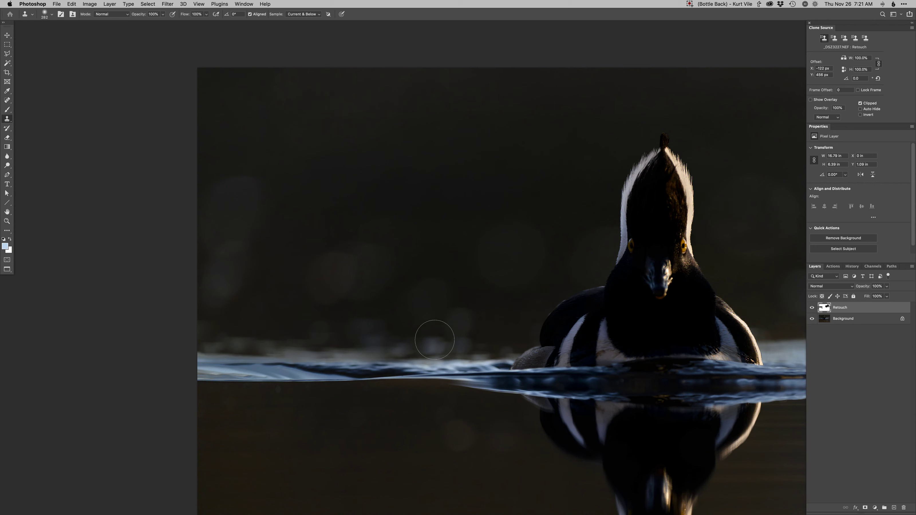
pyautogui.hscroll(8, 317, 347)
pyautogui.scroll(-3, 317, 347)
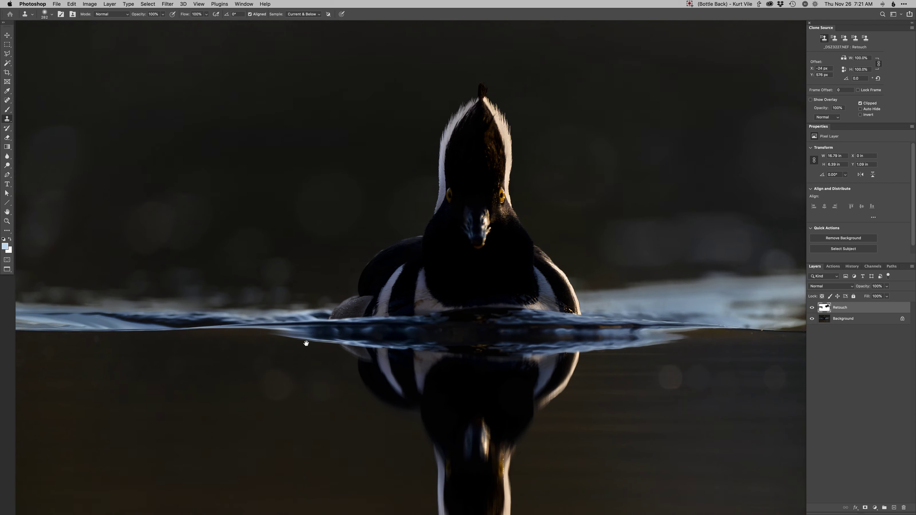
# Clone nearby water over the soft bokeh spot at the image's right edge below the waterline.
pyautogui.keyDown('alt'); pyautogui.click(486, 355); pyautogui.keyUp('alt')
pyautogui.moveTo(523, 385); pyautogui.dragTo(461, 372)
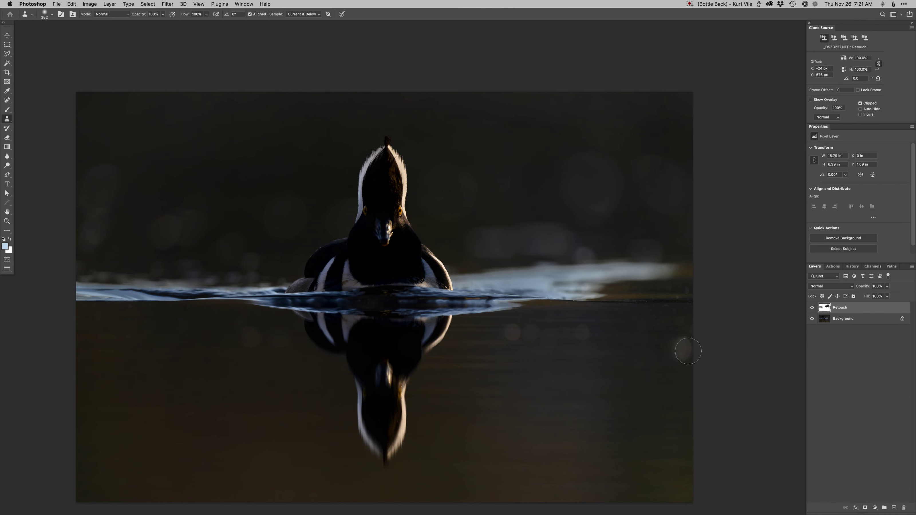
pyautogui.press('[')
pyautogui.press('[')
pyautogui.keyDown('alt'); pyautogui.click(669, 378); pyautogui.keyUp('alt')
pyautogui.moveTo(686, 340); pyautogui.dragTo(679, 373)
pyautogui.keyDown('alt'); pyautogui.click(672, 383); pyautogui.keyUp('alt')
# Add a Curves adjustment with lifted highlights and slightly lowered shadows, and invert its mask to black.
pyautogui.press('super+m')
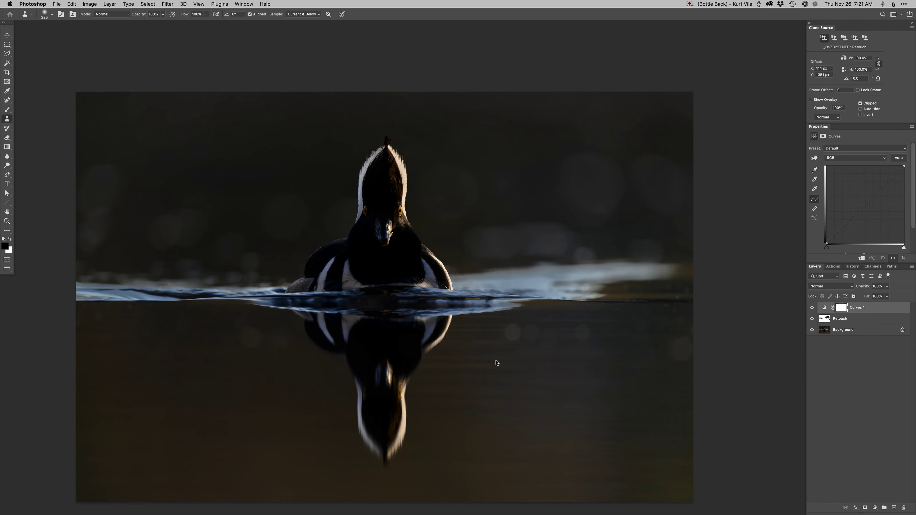
pyautogui.moveTo(885, 184); pyautogui.dragTo(878, 180)
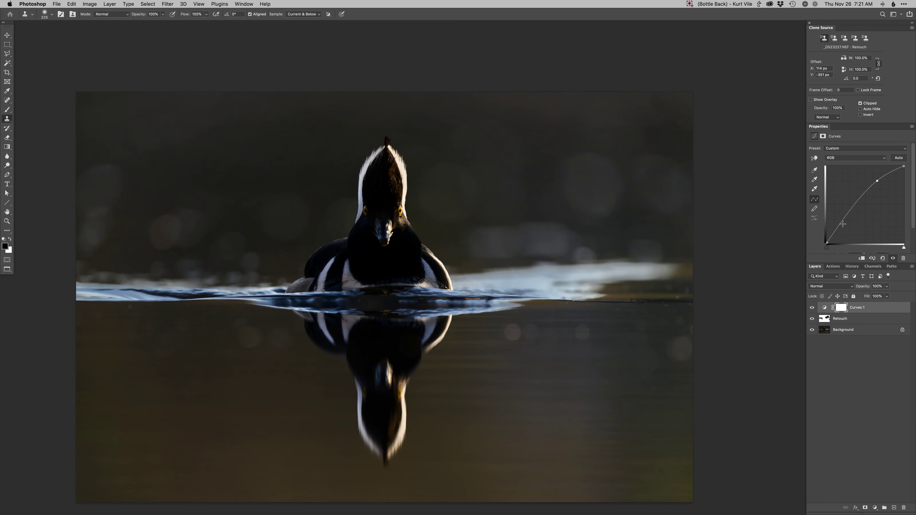
pyautogui.moveTo(842, 224); pyautogui.dragTo(842, 225)
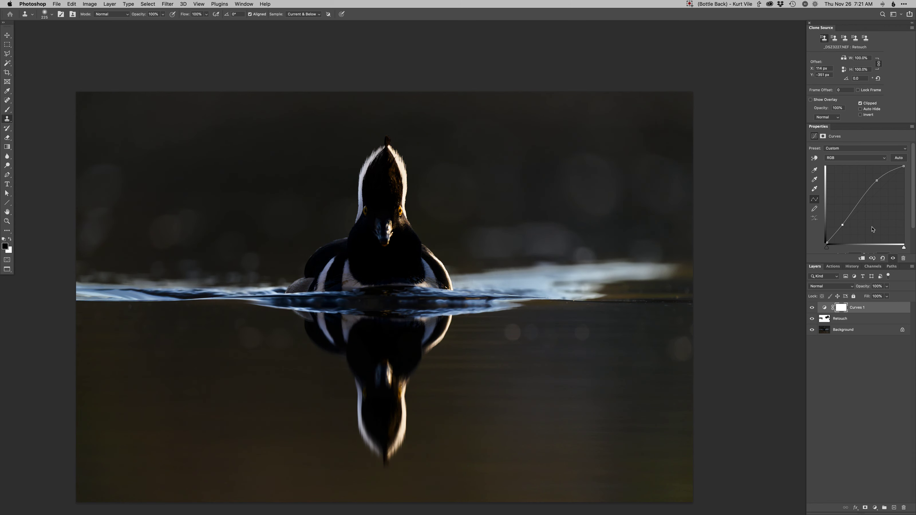
pyautogui.press('super+i')
# Paint white on the Curves mask with a small brush over the duck's head and eyes.
pyautogui.press('super+plus')
pyautogui.press('b')
pyautogui.moveTo(506, 345); pyautogui.dragTo(611, 455)
pyautogui.rightClick(429, 318)
pyautogui.write('106')
pyautogui.press('Return')
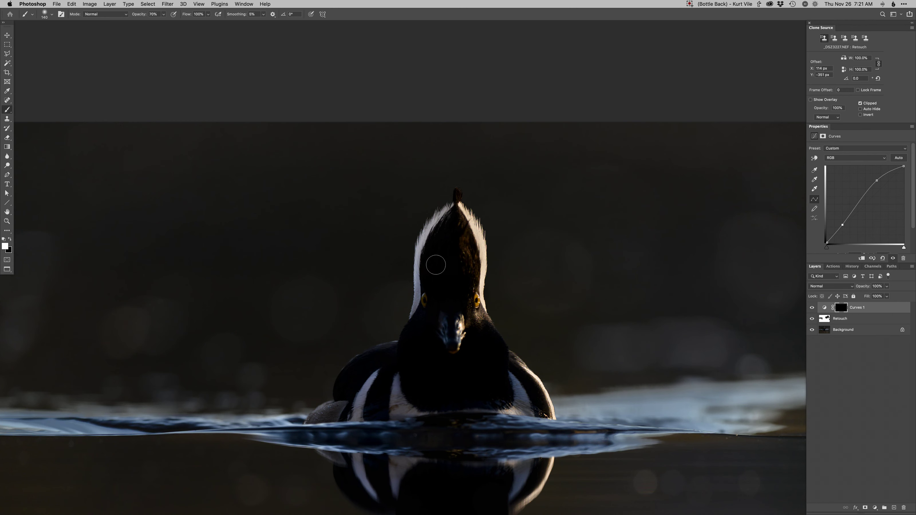
pyautogui.press('x')
pyautogui.press('super+plus')
pyautogui.moveTo(436, 219); pyautogui.dragTo(428, 185)
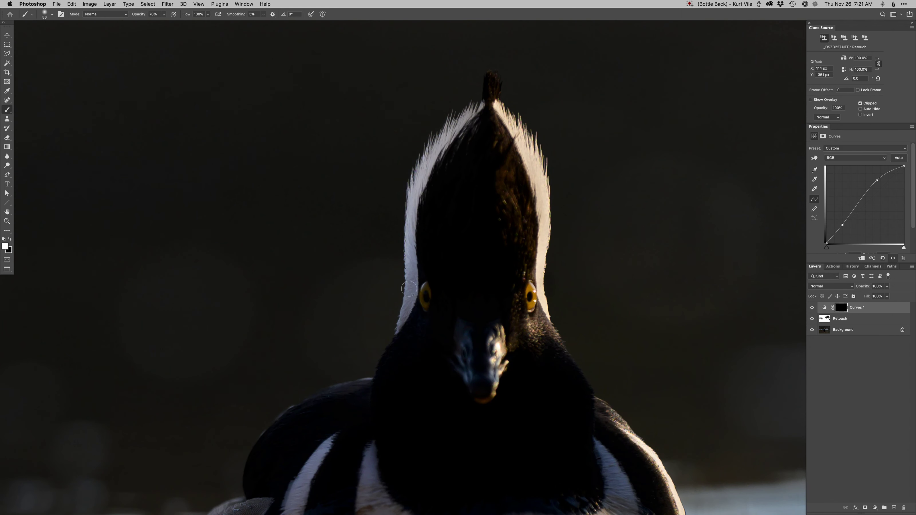
pyautogui.press('x')
pyautogui.press('[')
pyautogui.moveTo(436, 295); pyautogui.dragTo(420, 296)
# Add a black-masked brightening Curves layer named Dodge and paint white on its mask over the duck's bill.
pyautogui.press('F2')
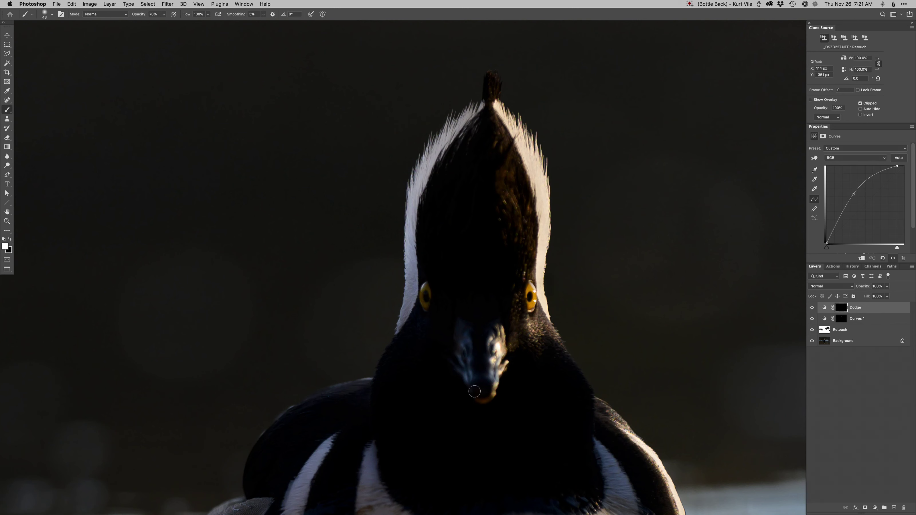
pyautogui.moveTo(495, 368); pyautogui.dragTo(485, 370)
pyautogui.press('x')
# Add a Hue/Saturation adjustment with Blues saturation at -58 and a black mask.
pyautogui.press('super+u')
pyautogui.press('Return')
pyautogui.hotkey('alt', '7')
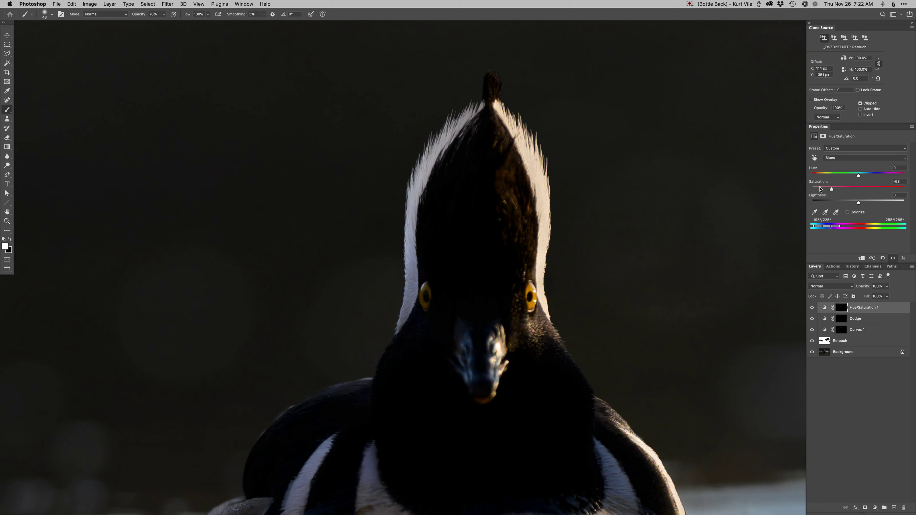
# Enlarge the brush and paint white on the Hue/Saturation mask over the bluish bill.
pyautogui.press(']')
pyautogui.press(']')
pyautogui.press(']')
pyautogui.press(']')
pyautogui.moveTo(495, 338)
pyautogui.mouseDown()
pyautogui.moveTo(456, 409)
pyautogui.moveTo(468, 332)
pyautogui.mouseUp()
pyautogui.keyDown('alt'); pyautogui.click(488, 419); pyautogui.keyUp('alt')
# Paint white on the Hue/Saturation mask over the white body stripes, their reflections and the reflected bill.
pyautogui.moveTo(507, 418); pyautogui.dragTo(471, 327)
pyautogui.moveTo(497, 374); pyautogui.dragTo(505, 374)
pyautogui.moveTo(512, 365); pyautogui.dragTo(507, 348)
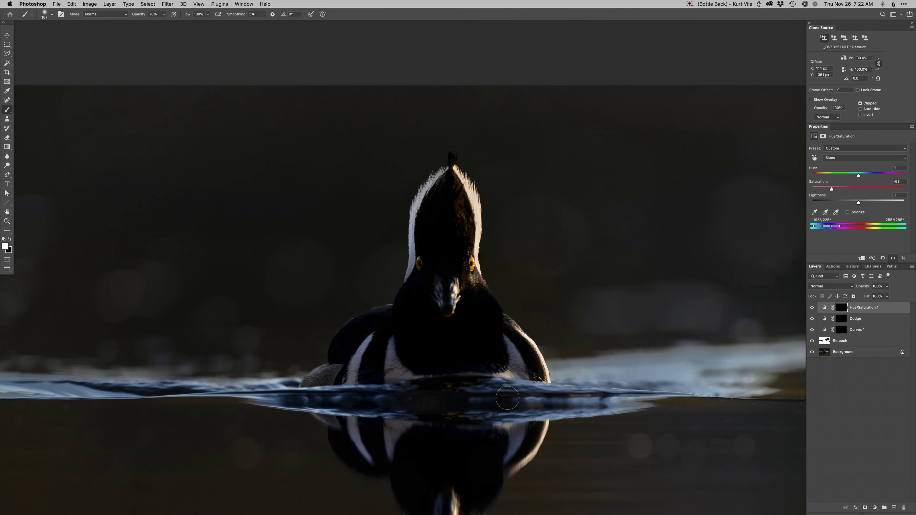
pyautogui.moveTo(525, 441); pyautogui.dragTo(503, 455)
pyautogui.moveTo(392, 447); pyautogui.dragTo(365, 446)
pyautogui.moveTo(405, 345); pyautogui.dragTo(363, 355)
pyautogui.scroll(-5, 420, 253)
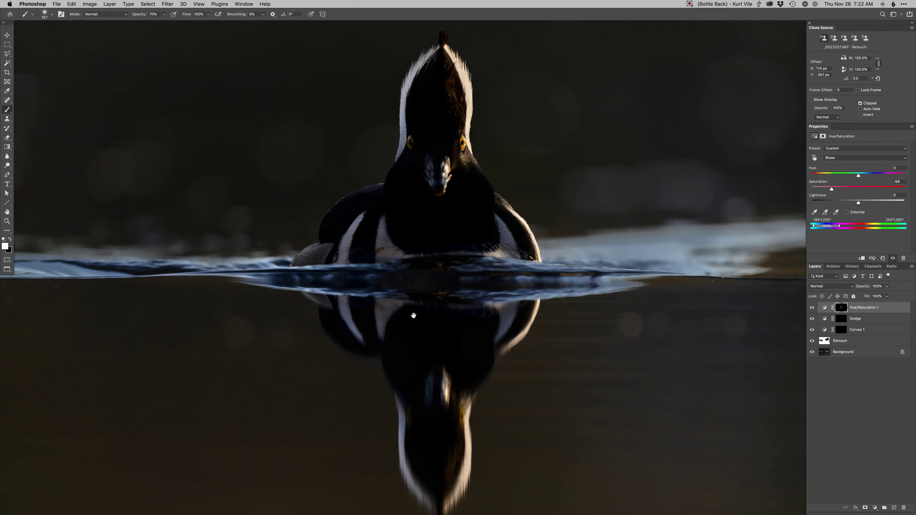
pyautogui.moveTo(429, 372); pyautogui.dragTo(430, 391)
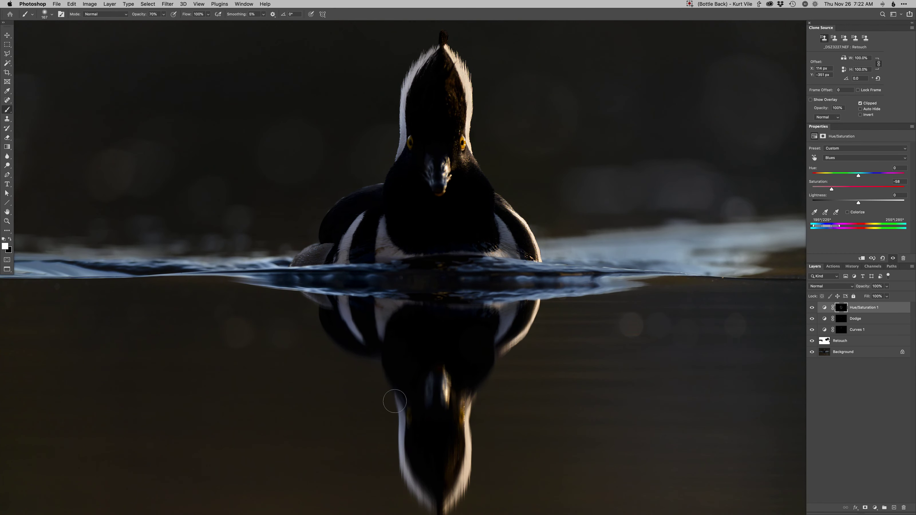
# Select the Dodge layer's mask and paint white over the reflected bill and eyes with a small brush.
pyautogui.click(841, 322)
pyautogui.scroll(2, 419, 404)
pyautogui.moveTo(418, 419); pyautogui.dragTo(357, 428)
pyautogui.press(']')
pyautogui.moveTo(439, 384); pyautogui.dragTo(447, 384)
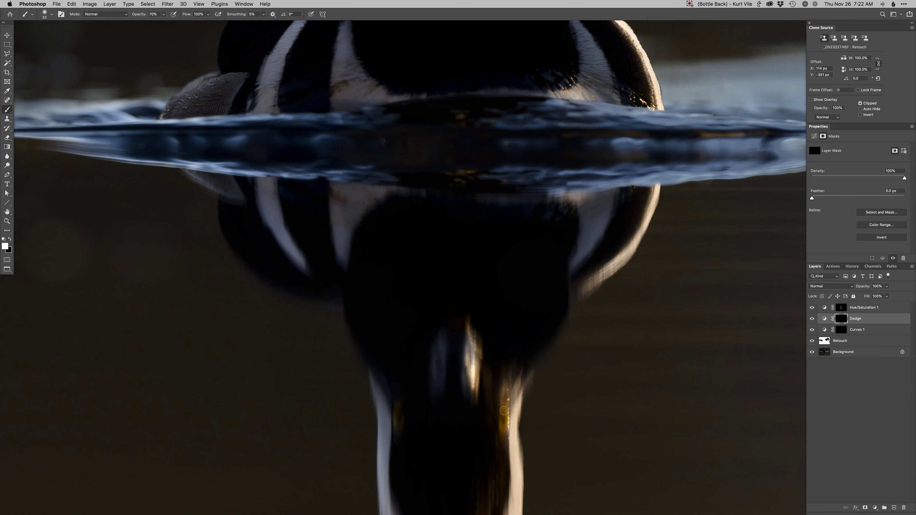
pyautogui.moveTo(400, 439); pyautogui.dragTo(410, 343)
pyautogui.keyDown('alt'); pyautogui.click(407, 356); pyautogui.keyUp('alt')
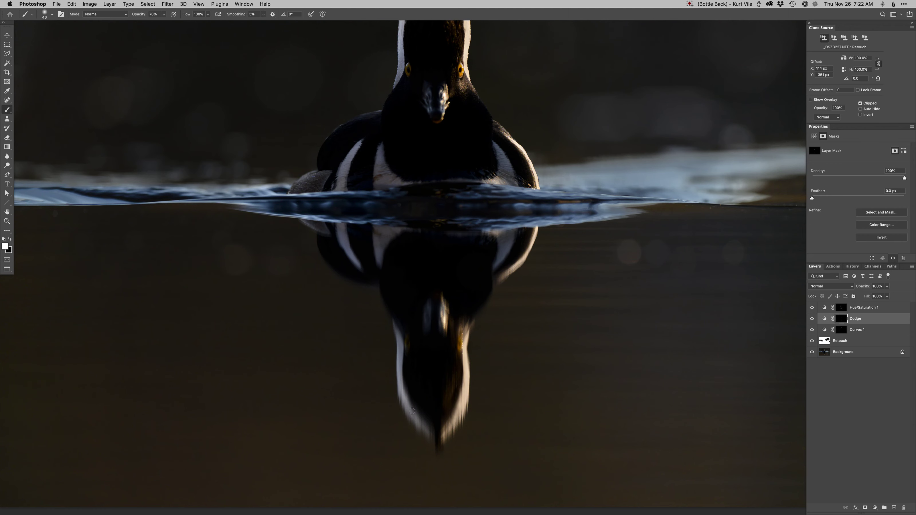
pyautogui.keyDown('alt'); pyautogui.click(440, 378); pyautogui.keyUp('alt')
pyautogui.moveTo(440, 379); pyautogui.dragTo(453, 324)
# Add a Curves layer pulled down to darken the image, and limit it to the upper half with a mask gradient ending at the waterline.
pyautogui.press('super+shift+m')
pyautogui.press('Return')
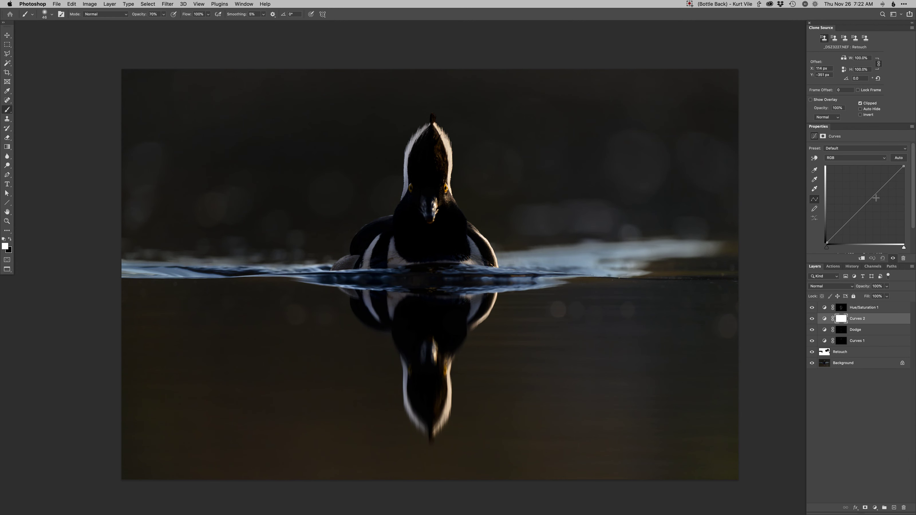
pyautogui.moveTo(876, 198); pyautogui.dragTo(877, 199)
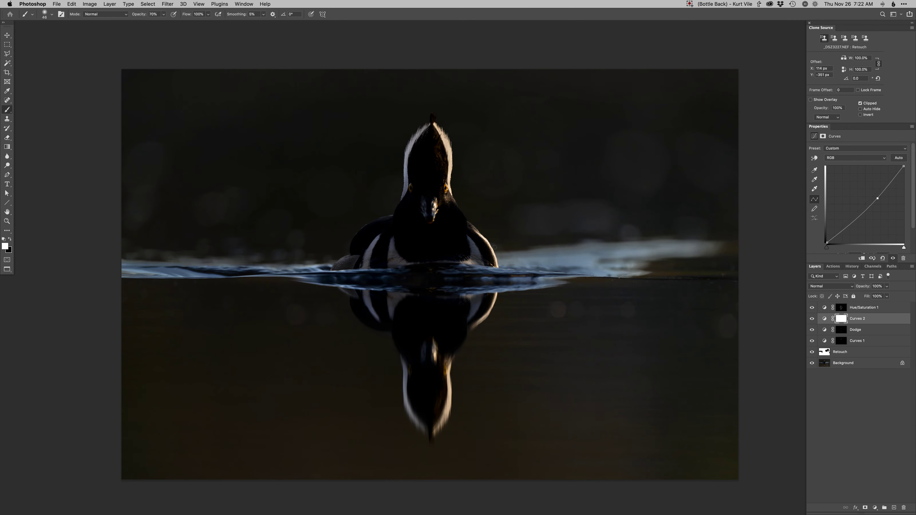
pyautogui.press('g')
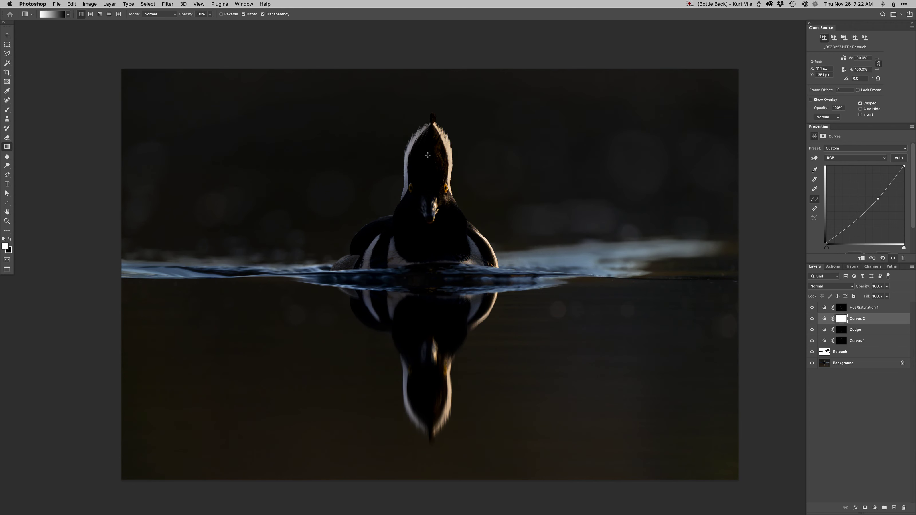
pyautogui.moveTo(423, 233); pyautogui.dragTo(424, 268)
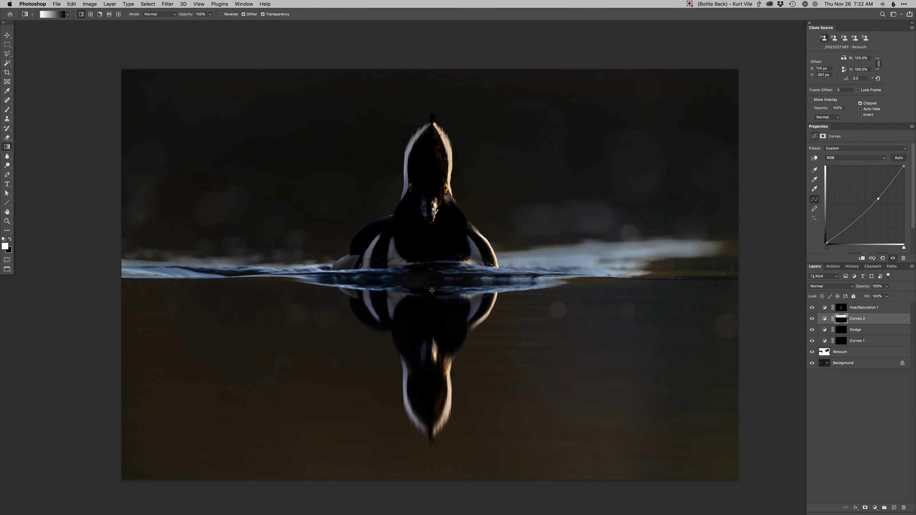
# Paint black on the darkening Curves layer's mask over the duck's crest and the head around the eyes.
pyautogui.press('b')
pyautogui.scroll(5, 415, 174)
pyautogui.moveTo(407, 174); pyautogui.dragTo(421, 325)
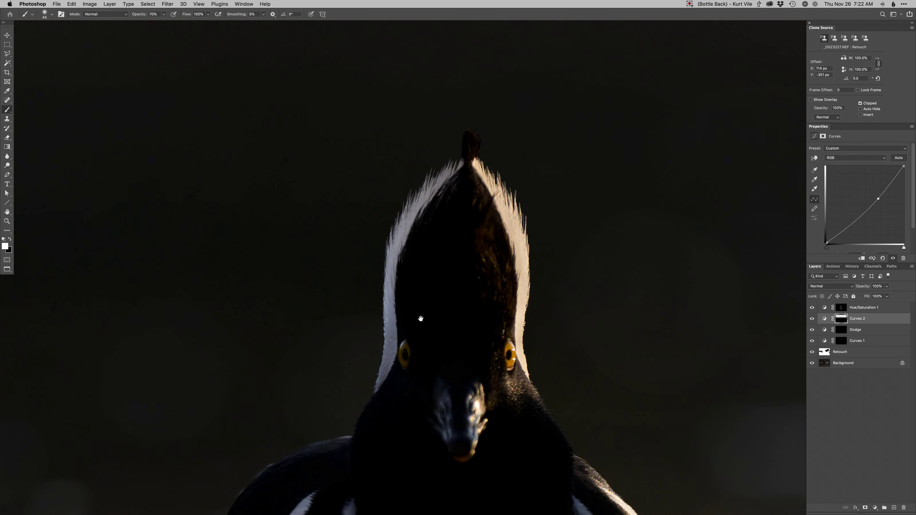
pyautogui.rightClick(463, 221)
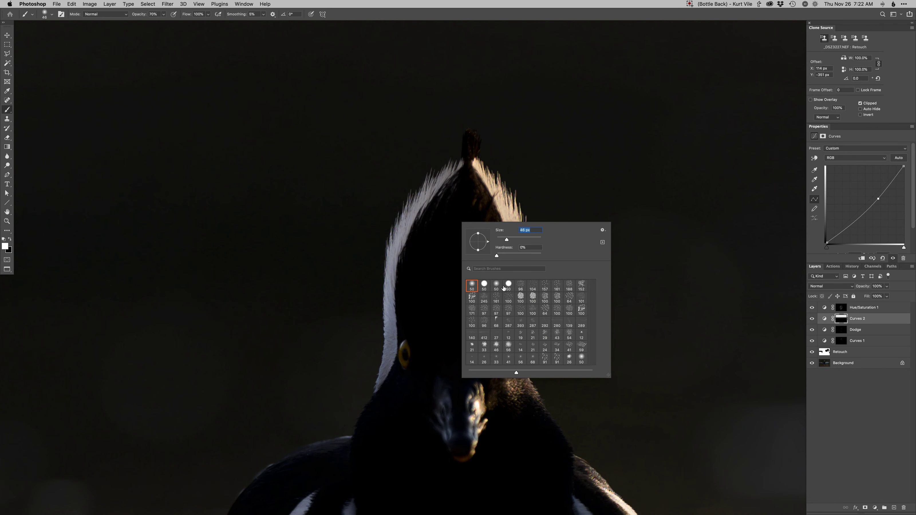
pyautogui.moveTo(475, 145); pyautogui.dragTo(468, 145)
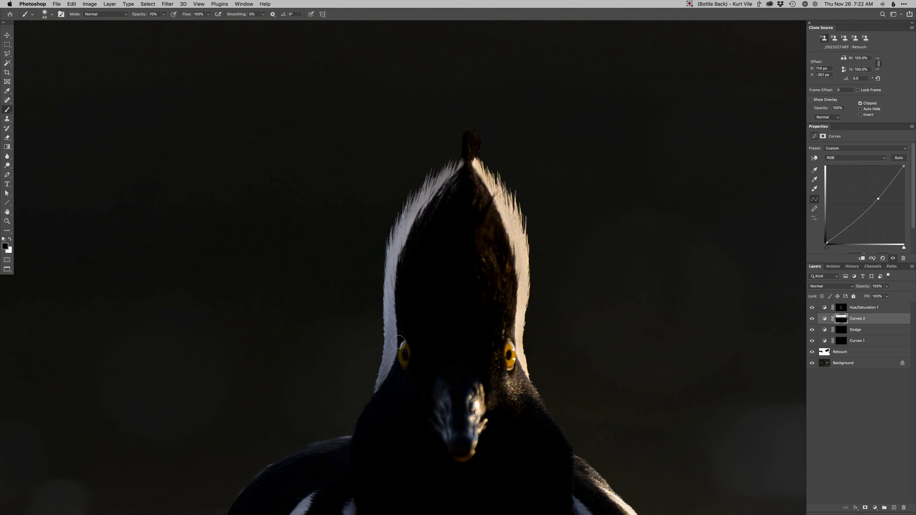
pyautogui.moveTo(405, 364); pyautogui.dragTo(433, 368)
# Display the Curves 2 mask by itself, fill the patchy areas over the duck's head and neck with black, and return to the image.
pyautogui.keyDown('alt'); pyautogui.click(842, 318); pyautogui.keyUp('alt')
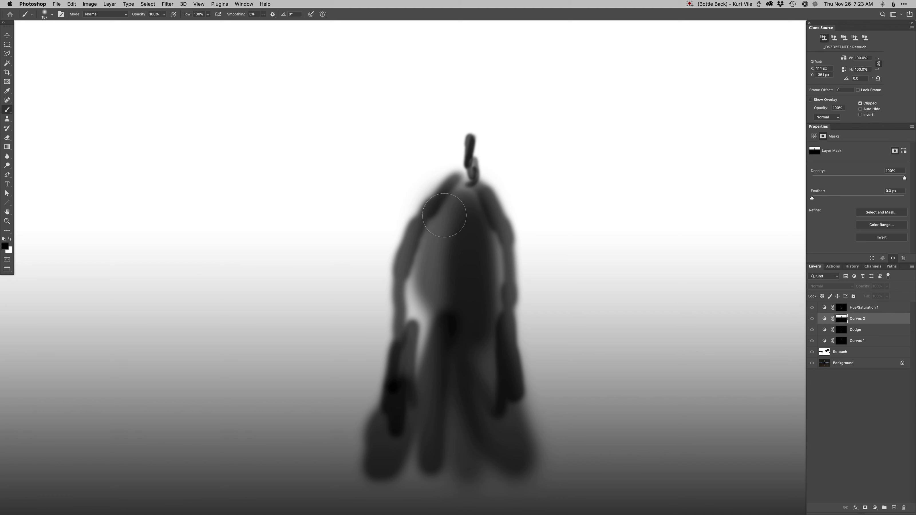
pyautogui.keyDown('ctrl'); pyautogui.keyDown('alt'); pyautogui.moveTo(452, 233); pyautogui.dragTo(442, 233); pyautogui.keyUp('alt'); pyautogui.keyUp('ctrl')
pyautogui.moveTo(454, 201)
pyautogui.mouseDown()
pyautogui.moveTo(422, 276)
pyautogui.moveTo(425, 354)
pyautogui.moveTo(410, 430)
pyautogui.moveTo(417, 430)
pyautogui.moveTo(464, 255)
pyautogui.moveTo(449, 240)
pyautogui.moveTo(451, 215)
pyautogui.moveTo(464, 208)
pyautogui.moveTo(499, 320)
pyautogui.moveTo(486, 362)
pyautogui.moveTo(484, 447)
pyautogui.moveTo(462, 445)
pyautogui.moveTo(457, 467)
pyautogui.mouseUp()
pyautogui.moveTo(466, 262); pyautogui.dragTo(472, 107)
pyautogui.keyDown('ctrl'); pyautogui.keyDown('alt'); pyautogui.moveTo(425, 295); pyautogui.dragTo(438, 295); pyautogui.keyUp('alt'); pyautogui.keyUp('ctrl')
pyautogui.moveTo(371, 401)
pyautogui.mouseDown()
pyautogui.moveTo(451, 271)
pyautogui.moveTo(521, 415)
pyautogui.mouseUp()
pyautogui.keyDown('alt'); pyautogui.click(841, 319); pyautogui.keyUp('alt')
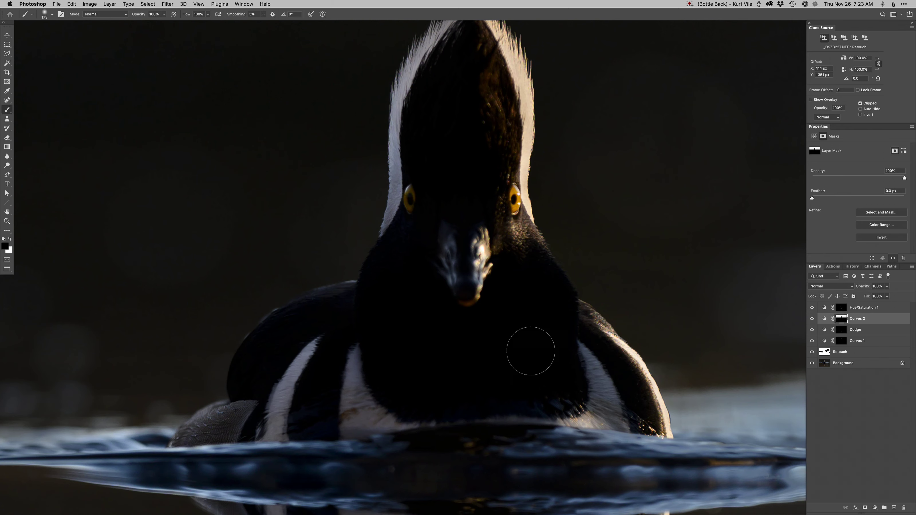
# Select the white head feathers with Color Range by sampling both sides, and paint black on the Curves 2 mask within that selection.
pyautogui.scroll(5, 463, 382)
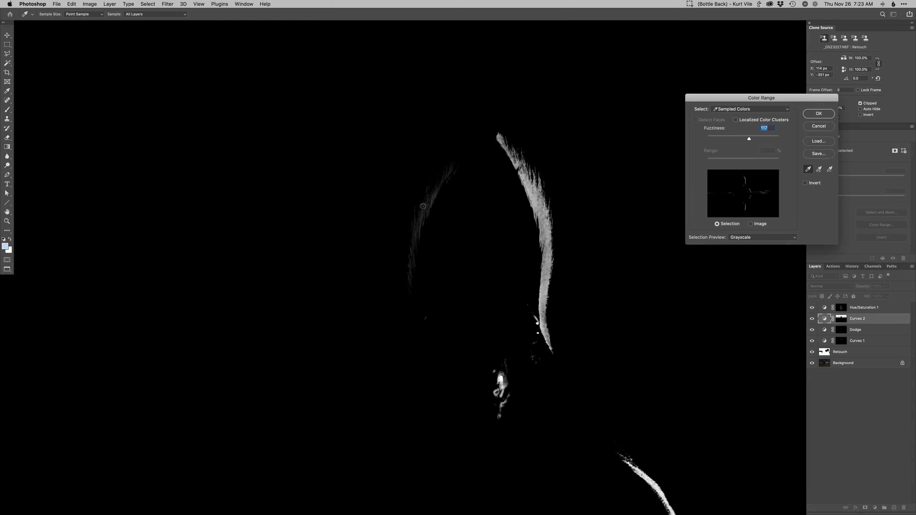
pyautogui.click(423, 206)
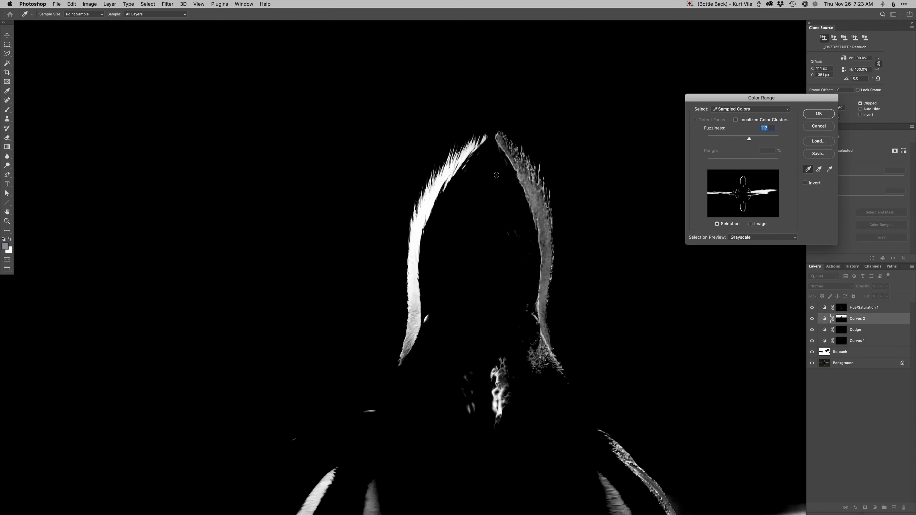
pyautogui.click(530, 182)
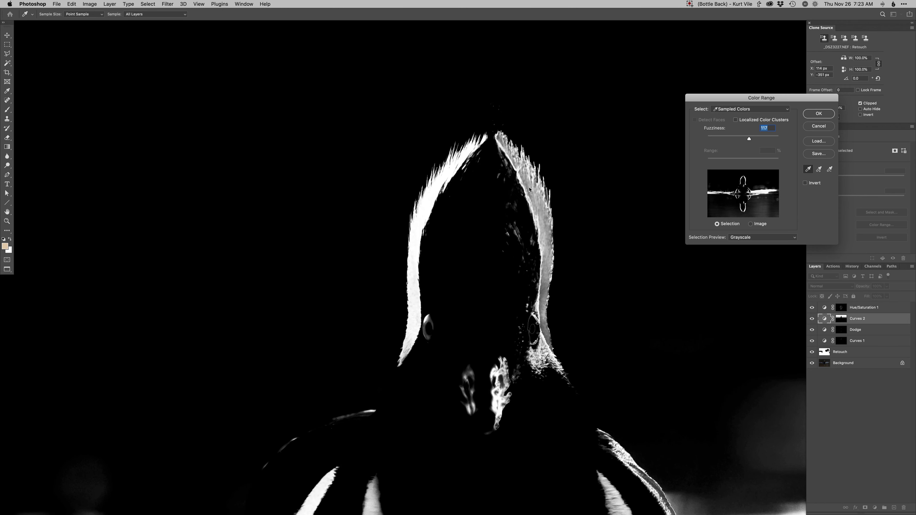
pyautogui.keyDown('shift'); pyautogui.click(529, 187); pyautogui.keyUp('shift')
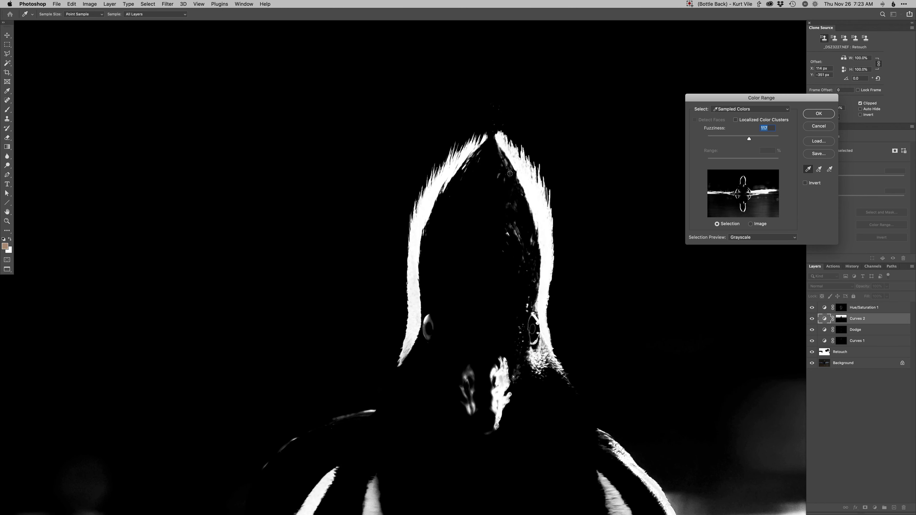
pyautogui.press('Return')
pyautogui.press('b')
pyautogui.press('d')
pyautogui.press('x')
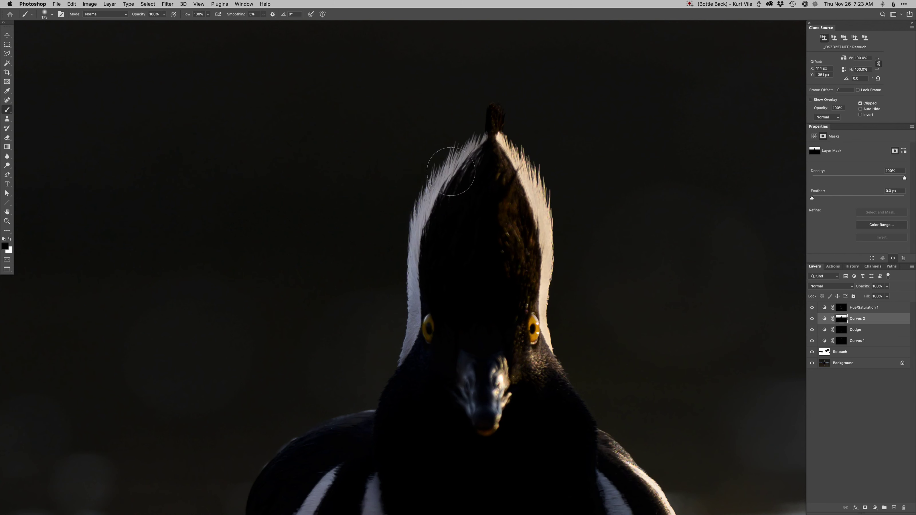
pyautogui.moveTo(512, 132)
pyautogui.mouseDown()
pyautogui.moveTo(534, 156)
pyautogui.moveTo(577, 330)
pyautogui.moveTo(481, 151)
pyautogui.moveTo(552, 339)
pyautogui.mouseUp()
# Compare the whole photo with and without the Curves 2 layer.
pyautogui.press('super+0')
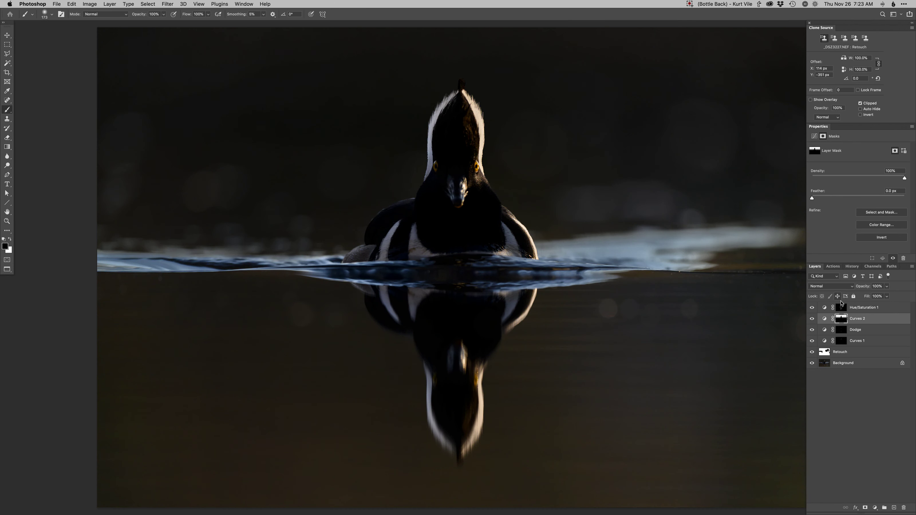
pyautogui.click(813, 319)
pyautogui.click(813, 319)
pyautogui.keyDown('alt'); pyautogui.click(553, 290); pyautogui.keyUp('alt')
pyautogui.click(812, 320)
pyautogui.click(812, 320)
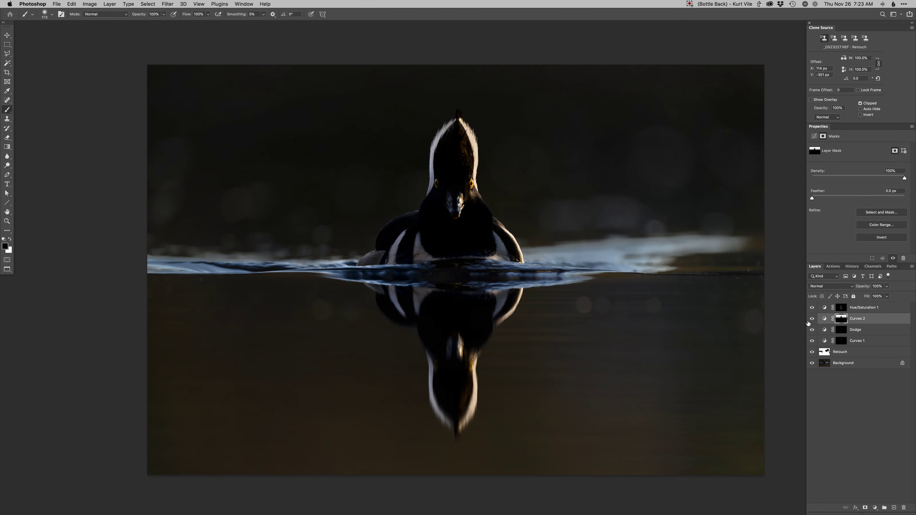
# Add another Curves layer and adjust its color channels, including blue, to warm the image.
pyautogui.hotkey('alt', '3')
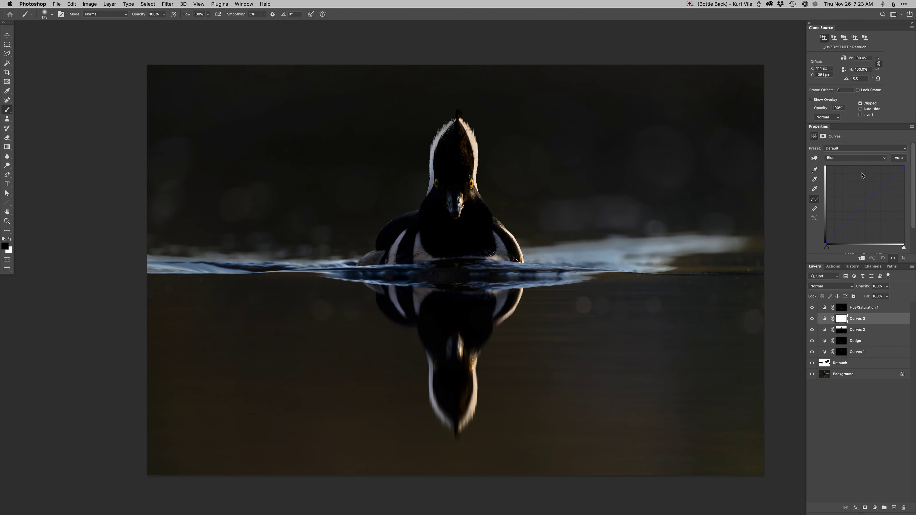
pyautogui.click(879, 190)
pyautogui.hotkey('alt', '5')
# Invert the Curves 3 mask and paint white over the lower water, fitting the mask around the duck's reflection.
pyautogui.press('super+i')
pyautogui.moveTo(380, 392)
pyautogui.mouseDown()
pyautogui.moveTo(429, 391)
pyautogui.moveTo(417, 391)
pyautogui.mouseUp()
pyautogui.press('x')
pyautogui.moveTo(538, 476)
pyautogui.mouseDown()
pyautogui.moveTo(566, 395)
pyautogui.moveTo(613, 364)
pyautogui.mouseUp()
pyautogui.moveTo(116, 400)
pyautogui.mouseDown()
pyautogui.moveTo(329, 514)
pyautogui.moveTo(710, 282)
pyautogui.moveTo(684, 281)
pyautogui.moveTo(696, 281)
pyautogui.mouseUp()
pyautogui.moveTo(560, 430); pyautogui.dragTo(593, 439)
# Add a Curves layer with raised highlights, invert its mask, and paint white over the duck's white breast feathers.
pyautogui.press('super+m')
pyautogui.press('Return')
pyautogui.moveTo(887, 183); pyautogui.dragTo(886, 178)
pyautogui.moveTo(842, 225); pyautogui.dragTo(841, 227)
pyautogui.press('super+i')
pyautogui.moveTo(429, 253); pyautogui.dragTo(423, 264)
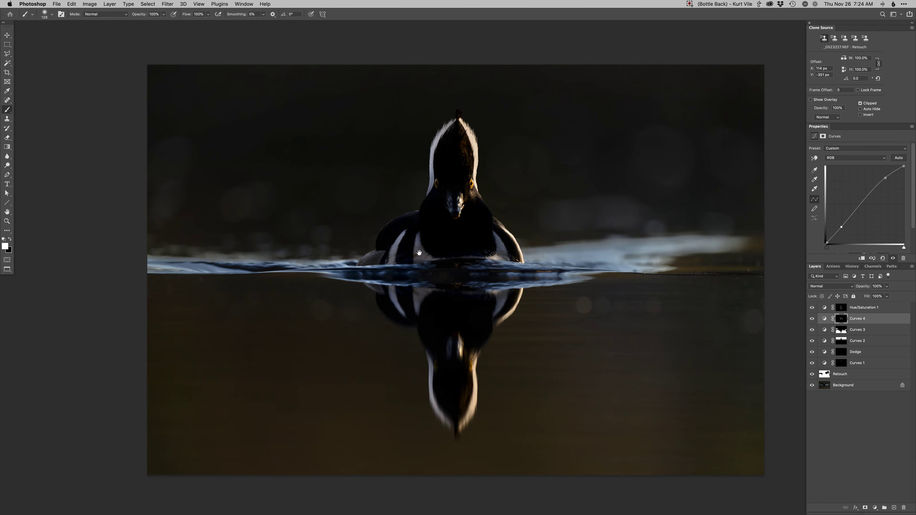
# Clone out small marks on the duck's white breast patch and its reflection on the Retouch layer.
pyautogui.press('super+equal')
pyautogui.press('super+equal')
pyautogui.click(828, 375)
pyautogui.press('s')
pyautogui.moveTo(419, 262); pyautogui.dragTo(352, 268)
pyautogui.keyDown('alt'); pyautogui.click(407, 243); pyautogui.keyUp('alt')
pyautogui.click(409, 248)
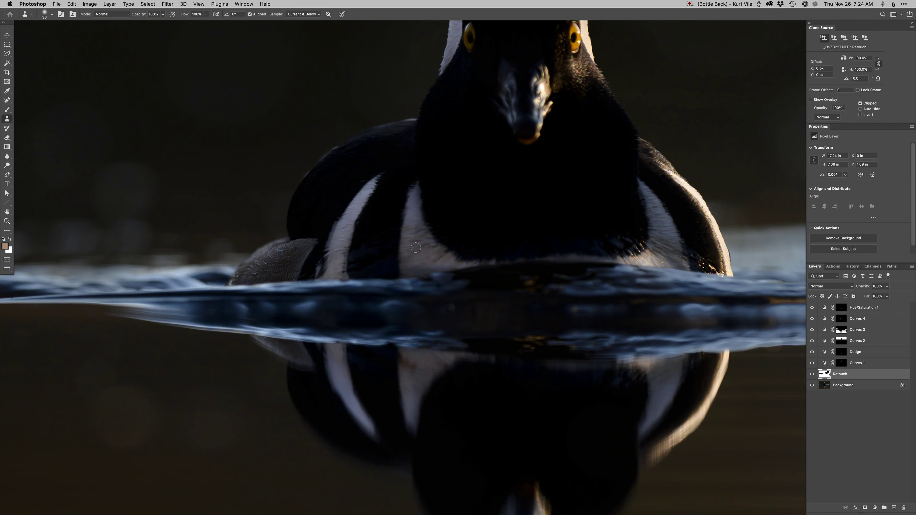
pyautogui.click(404, 363)
# Compare the finished edit with the original by showing only the Background layer and restoring all layers, twice.
pyautogui.press('super+0')
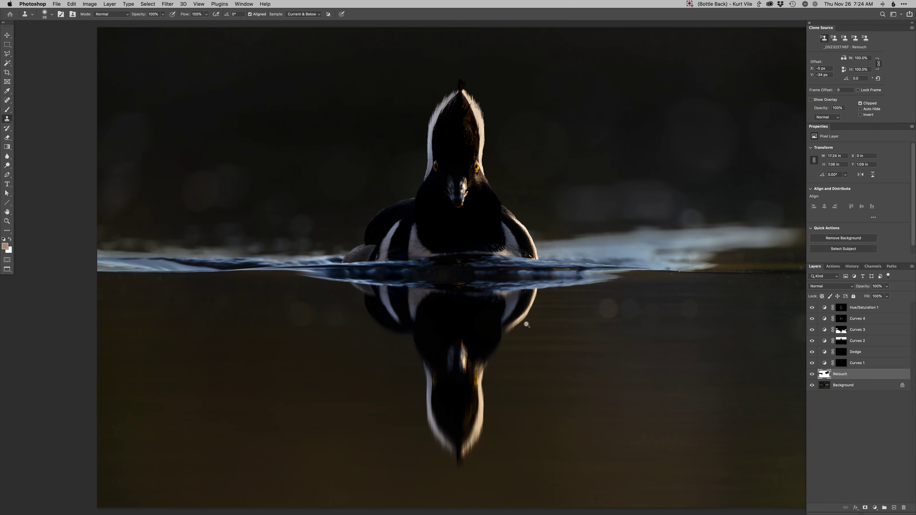
pyautogui.keyDown('alt'); pyautogui.click(527, 326); pyautogui.keyUp('alt')
pyautogui.moveTo(544, 347); pyautogui.dragTo(536, 345)
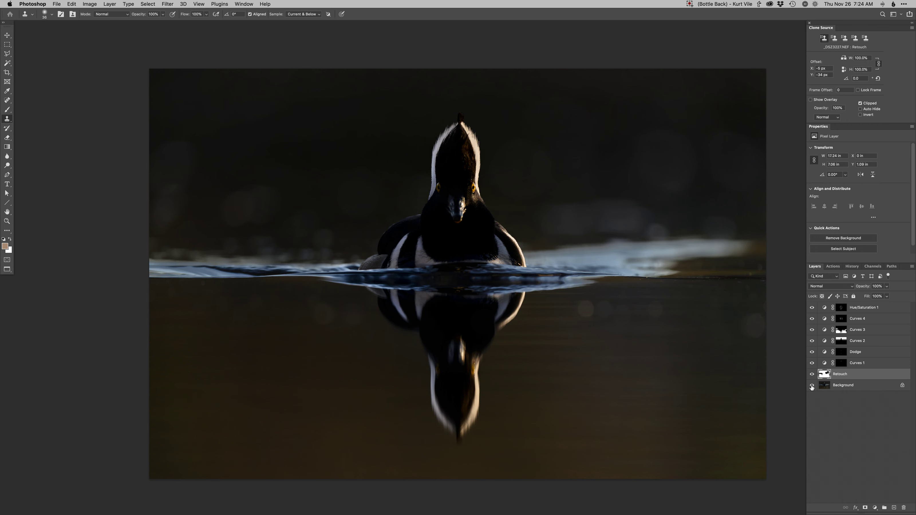
pyautogui.click(812, 386)
pyautogui.click(812, 386)
pyautogui.click(813, 386)
pyautogui.click(812, 386)
# Save the layered duck photo, reset the colors to default, and close the document.
pyautogui.press('super+s')
pyautogui.press('Return')
pyautogui.press('d')
pyautogui.press('super+w')
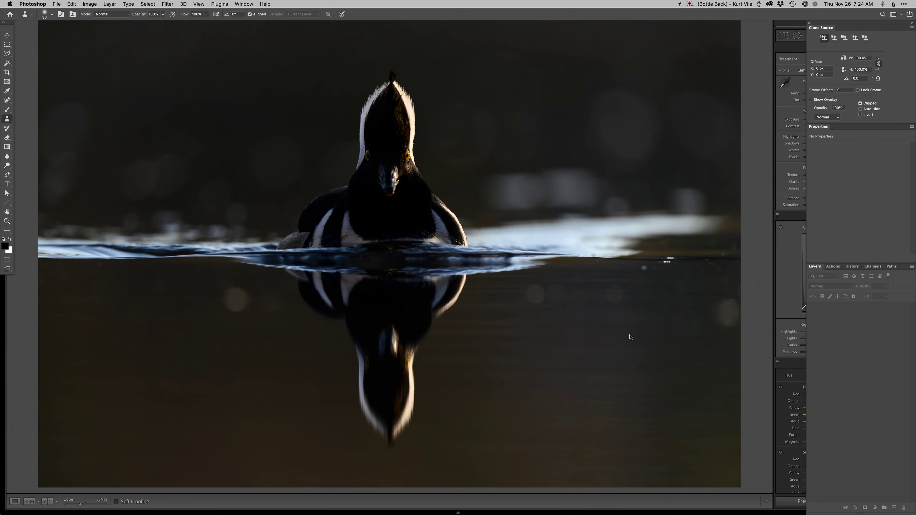
# Switch to Lightroom Classic, compare the original and edited duck photos in Survey view without side panels, and view the edited photo alone.
pyautogui.click(753, 322)
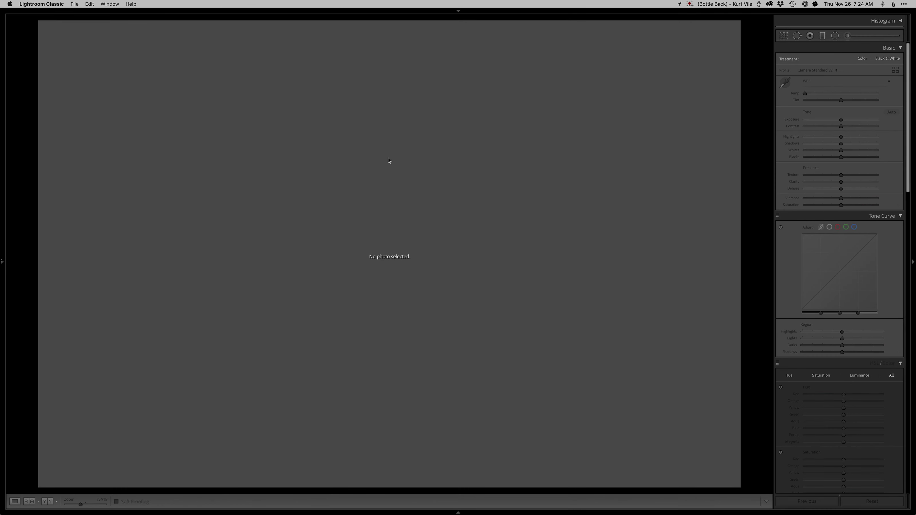
pyautogui.press('g')
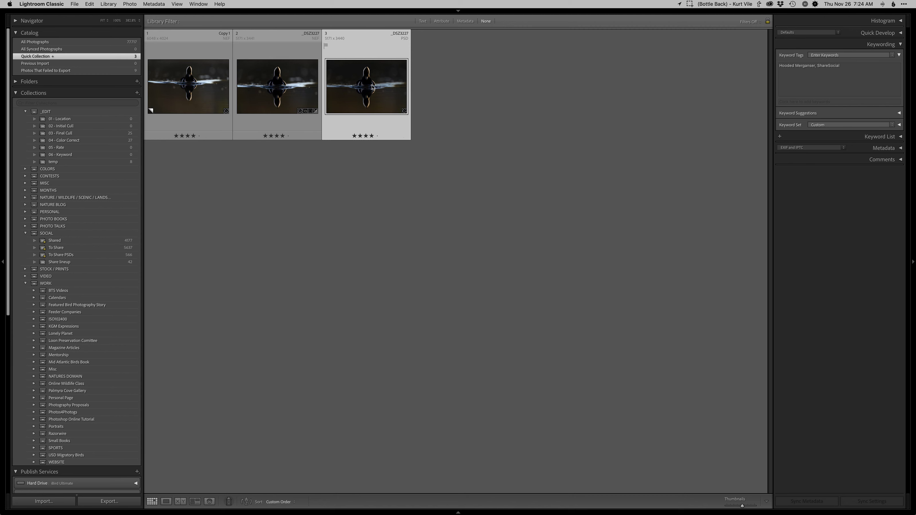
pyautogui.keyDown('super'); pyautogui.click(174, 96); pyautogui.keyUp('super')
pyautogui.press('c')
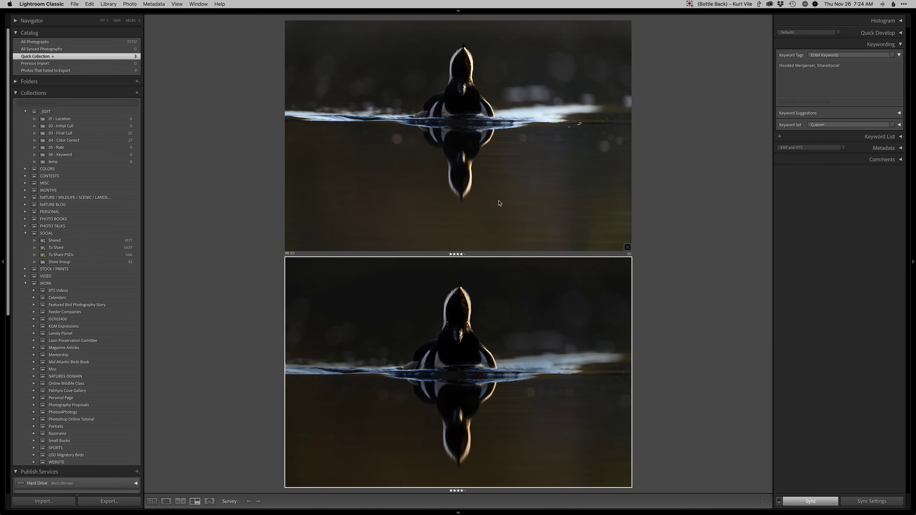
pyautogui.press('Tab')
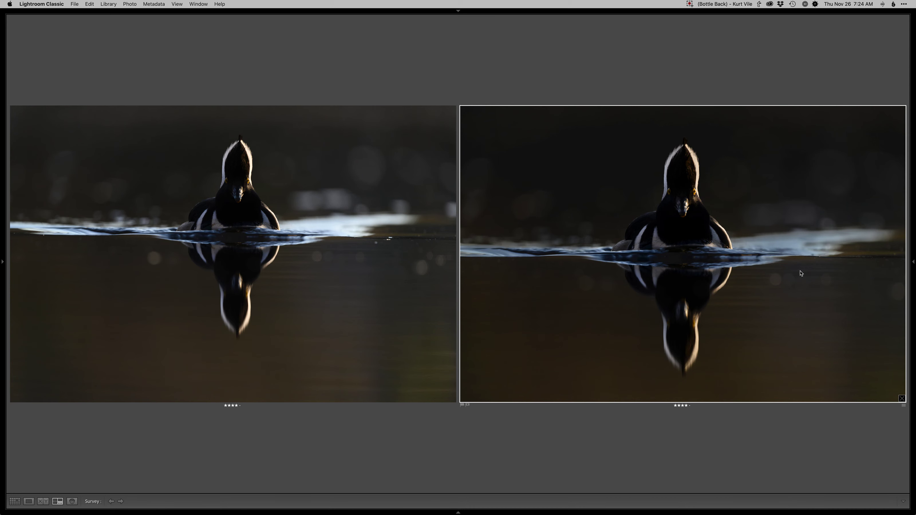
pyautogui.press('e')
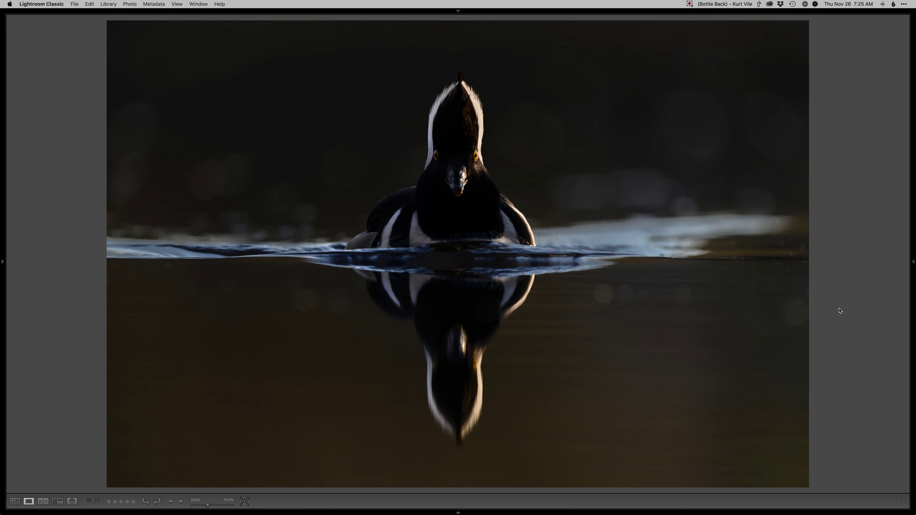
# Switch to Safari and view the website's Online Workshops page and its Online Bird Photography Course page.
pyautogui.press('super+Tab')
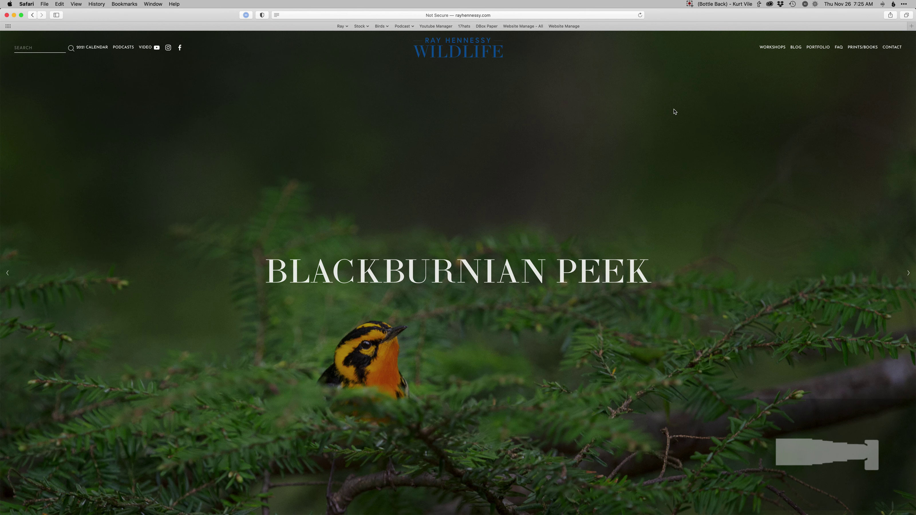
pyautogui.moveTo(772, 50)
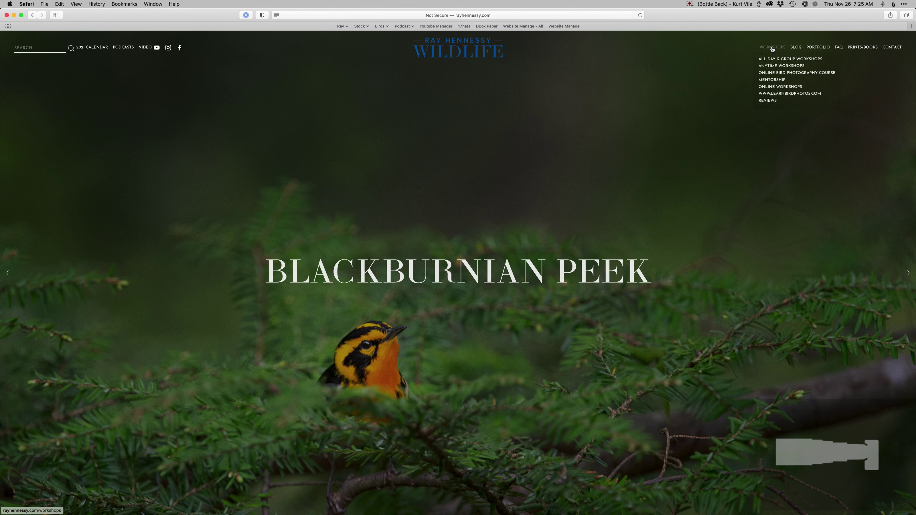
pyautogui.click(772, 88)
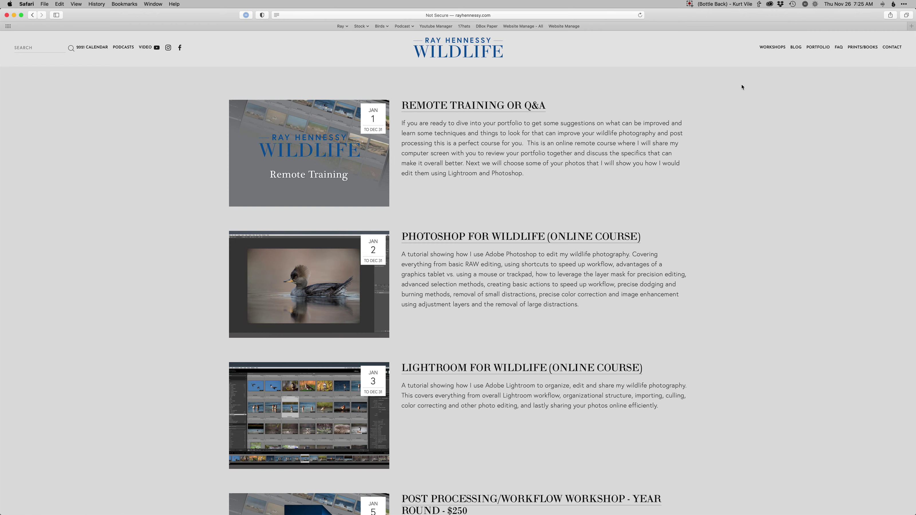
pyautogui.moveTo(766, 49)
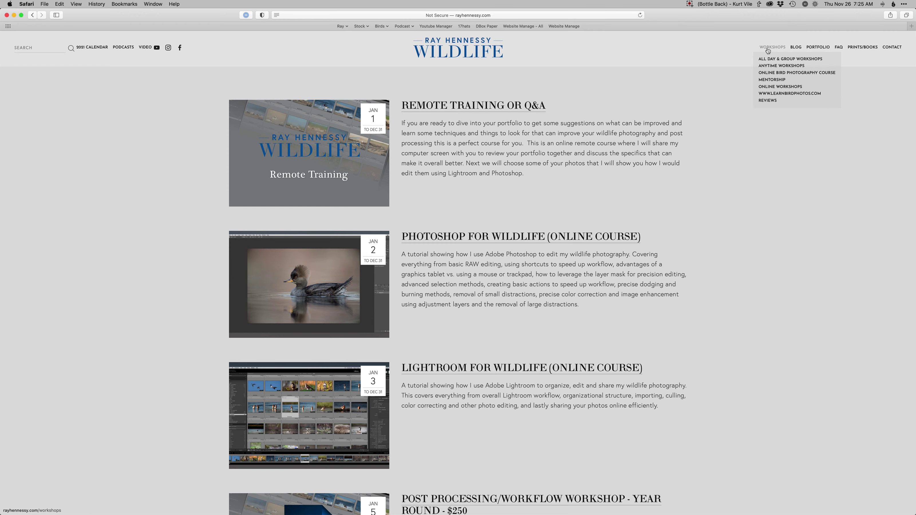
pyautogui.click(771, 74)
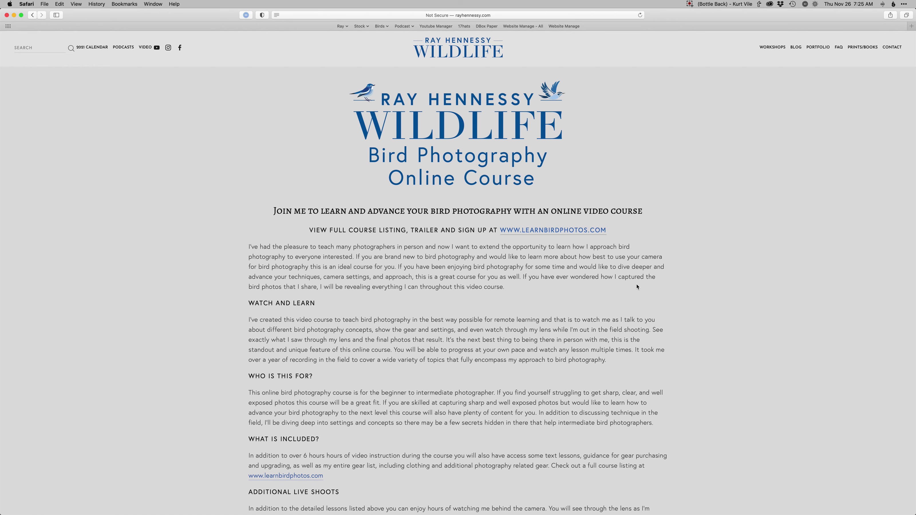